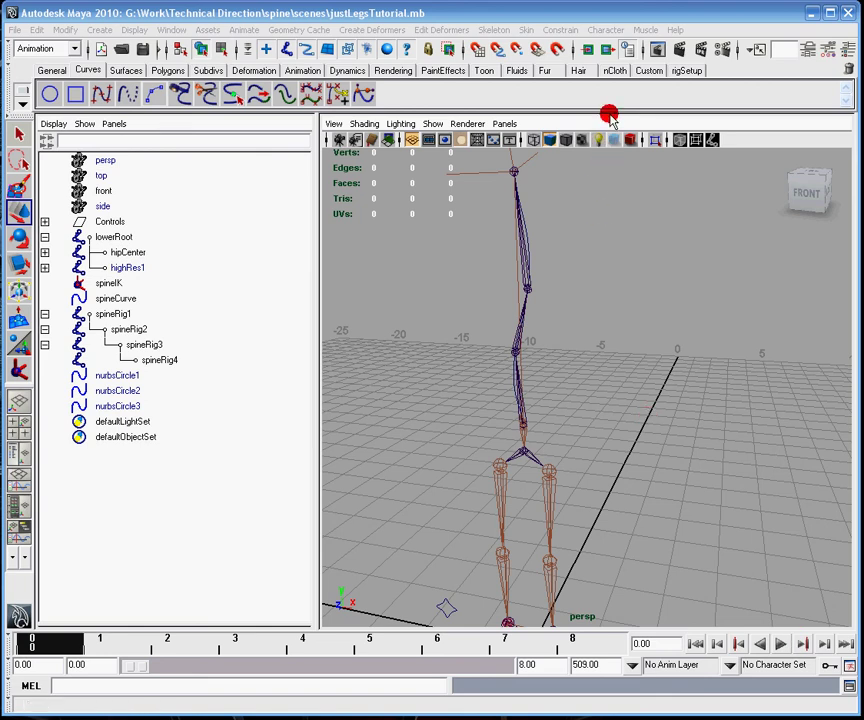
Examine the existing spine and leg joint chains of the skeleton from several angles
middle_click_drag(631, 328, 680, 427, "alt")
left_click_drag(680, 427, 488, 384, "alt")
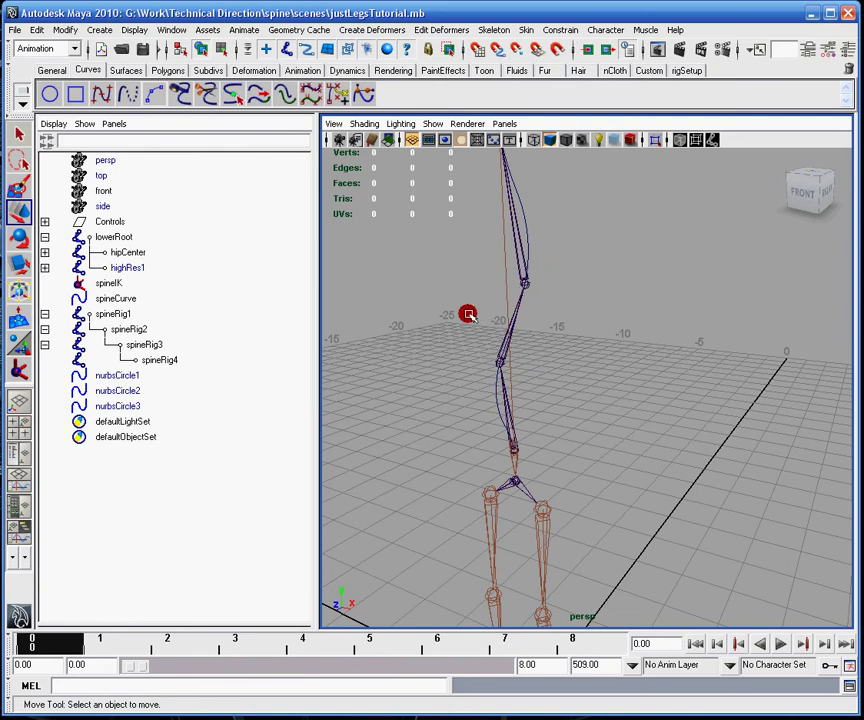
middle_click_drag(505, 392, 612, 435, "alt")
left_click_drag(612, 435, 540, 455, "alt")
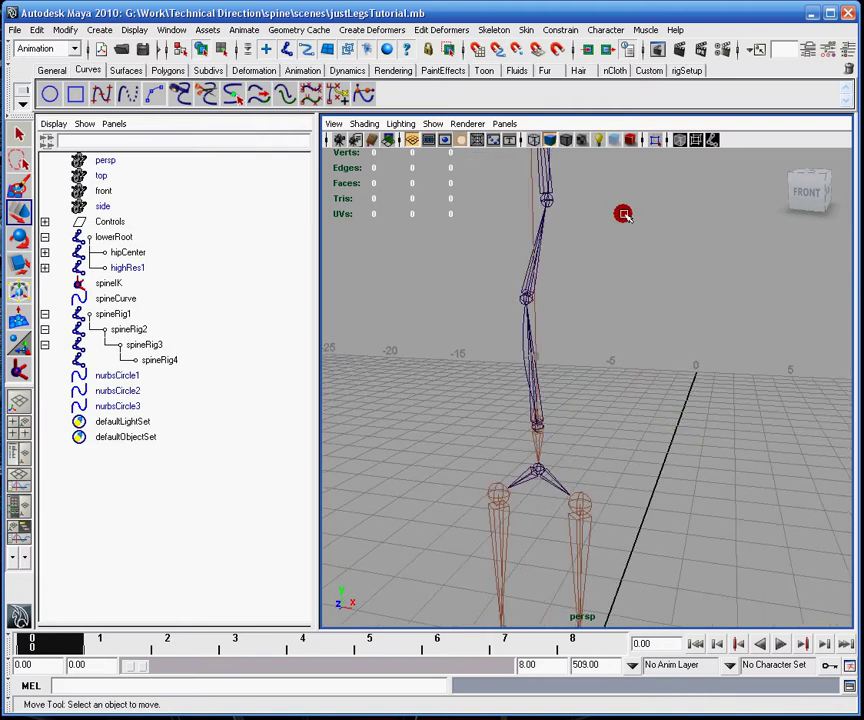
middle_click_drag(617, 457, 621, 426, "alt")
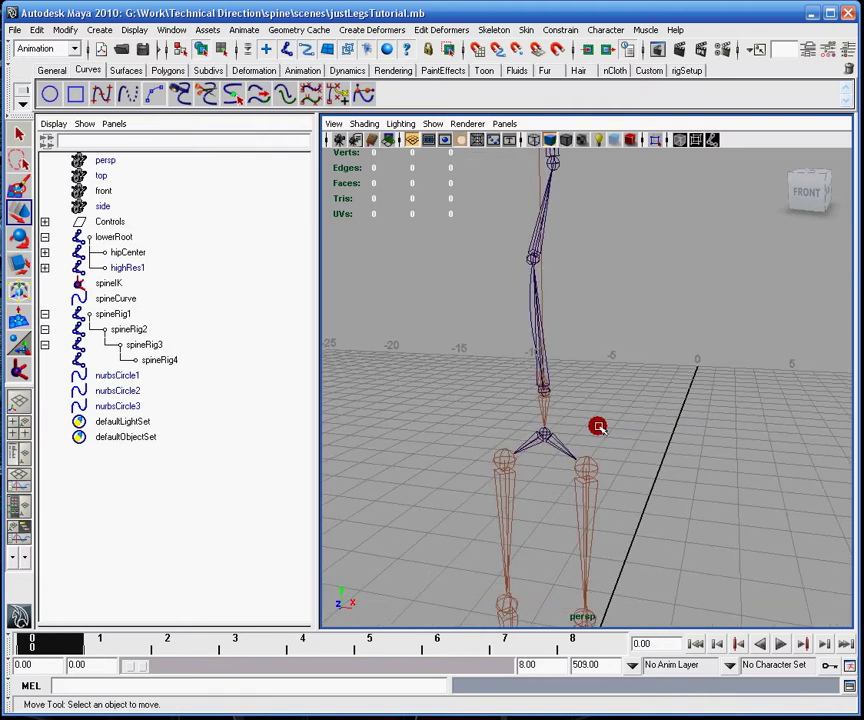
middle_click_drag(644, 428, 629, 353, "alt")
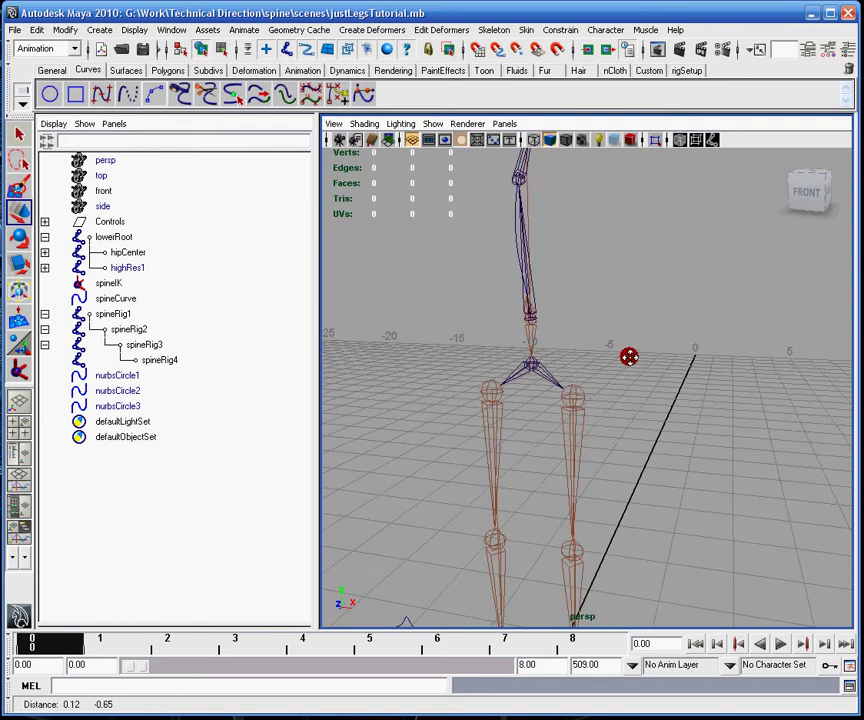
left_click_drag(629, 353, 560, 320, "alt")
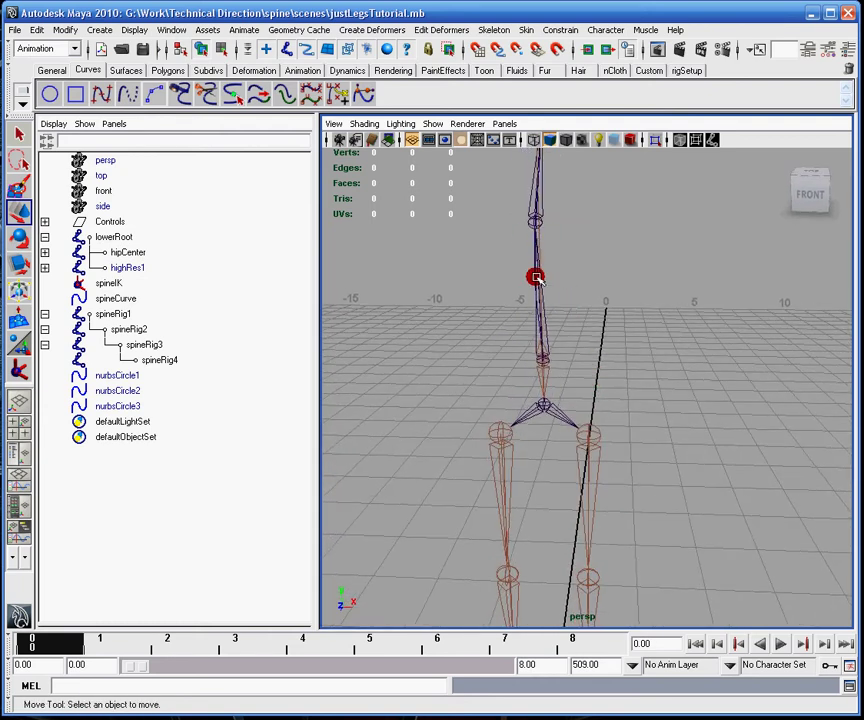
Select the lowerRoot joint and inspect closely where the spine chains meet the hips
left_click(545, 381)
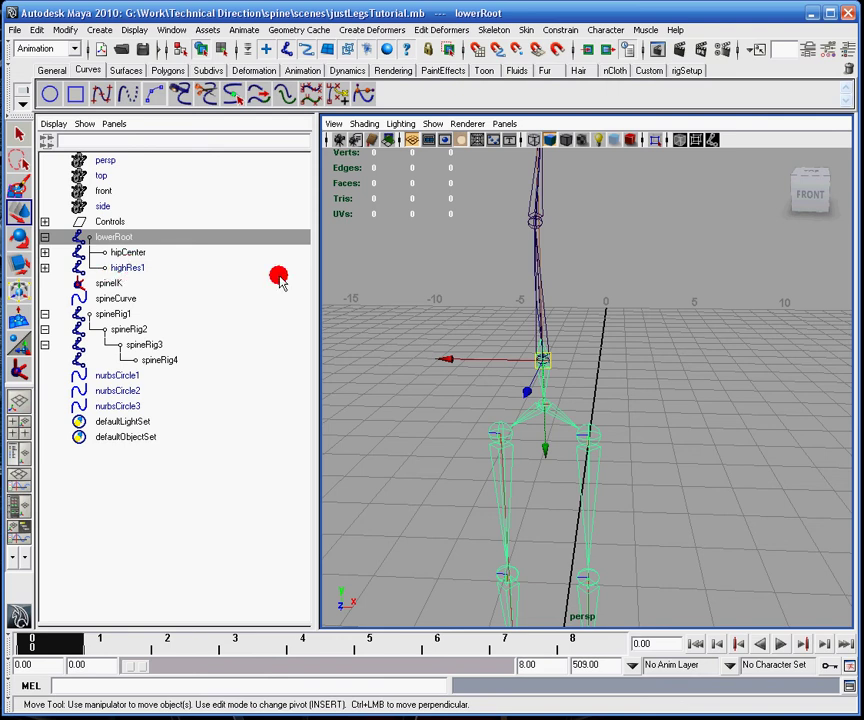
left_click_drag(632, 321, 673, 355, "alt")
middle_click_drag(673, 354, 665, 393, "alt")
left_click_drag(665, 393, 669, 392, "alt")
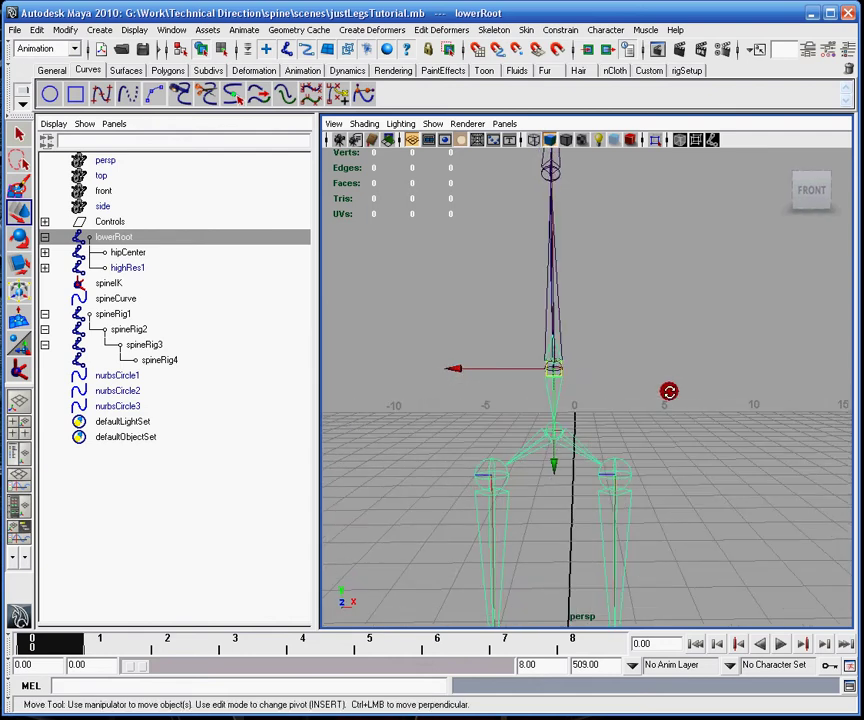
right_click_drag(669, 392, 644, 396, "alt")
mouse_move(644, 396)
left_mouse_down("alt")
mouse_move(656, 419)
mouse_move(642, 424)
mouse_move(650, 420)
left_mouse_up("alt")
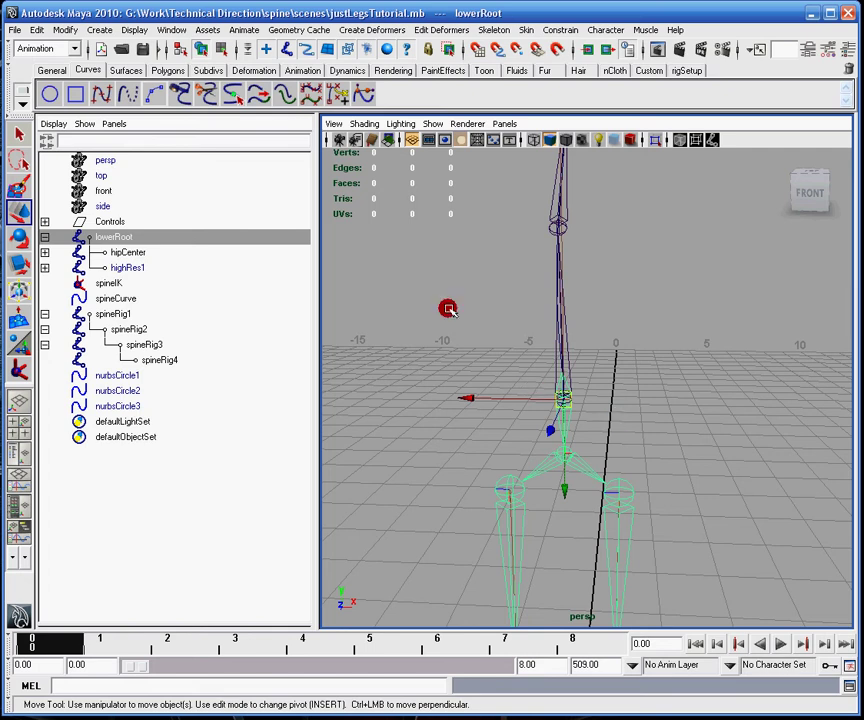
middle_click_drag(657, 367, 600, 357, "alt")
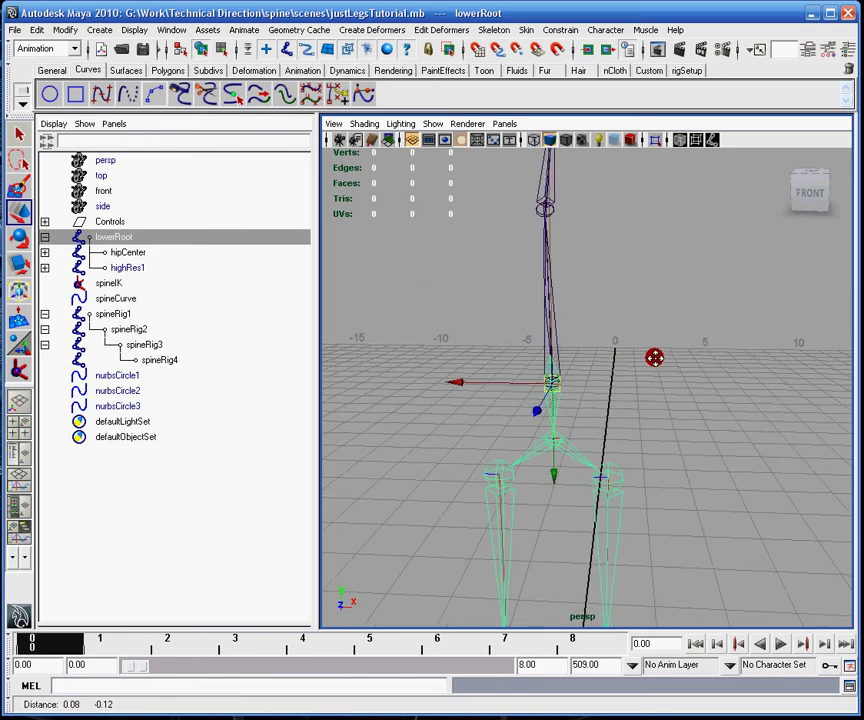
right_click_drag(600, 357, 729, 413, "alt")
middle_click_drag(729, 413, 679, 417, "alt")
right_click_drag(679, 417, 702, 469, "alt")
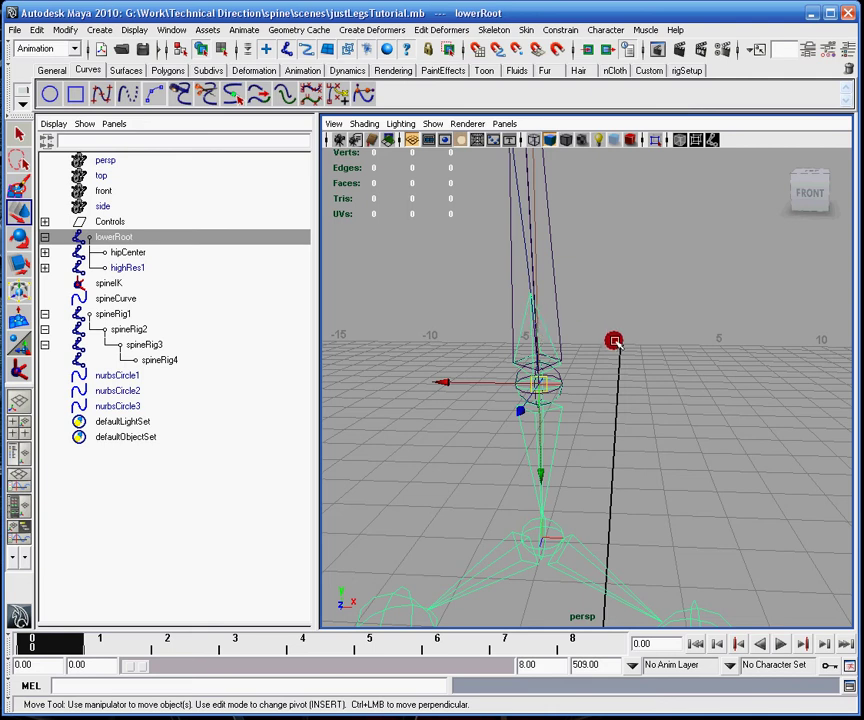
left_click_drag(624, 343, 555, 393, "alt")
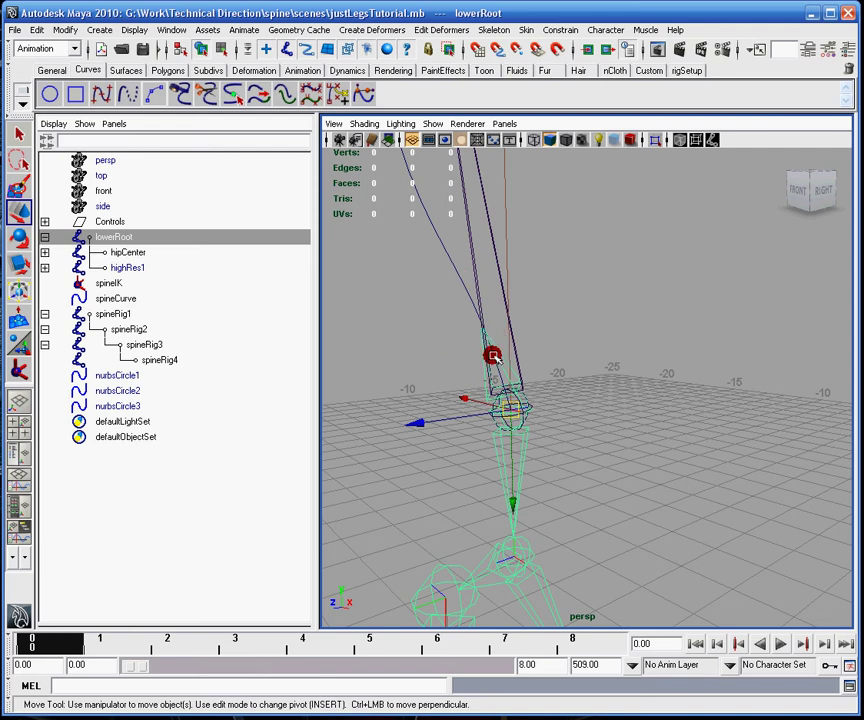
left_click_drag(405, 341, 438, 337, "alt")
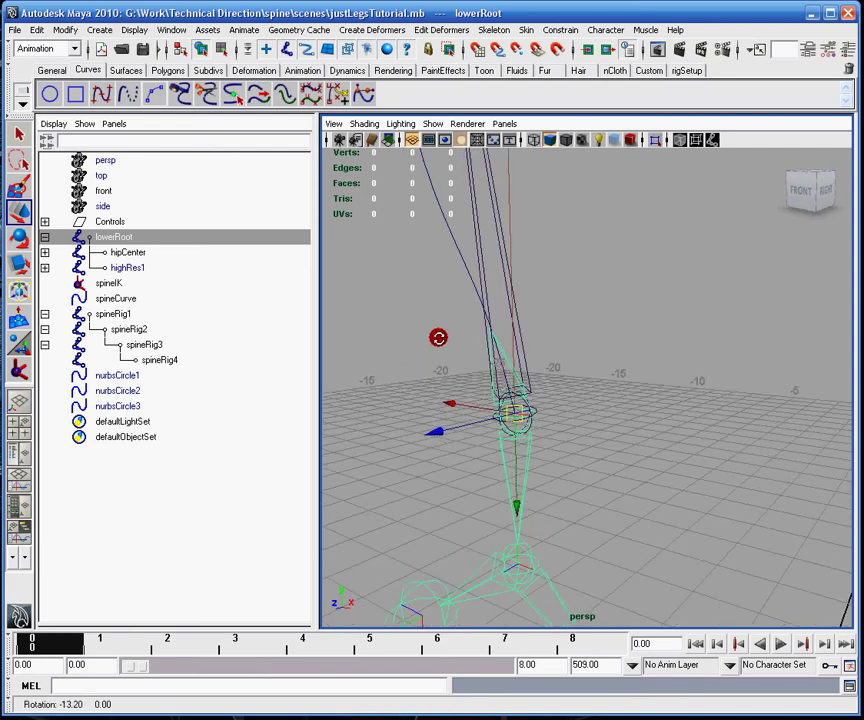
Compare the highRes1 and lowerRoot joints from the side to inspect how they are connected
left_click(135, 266)
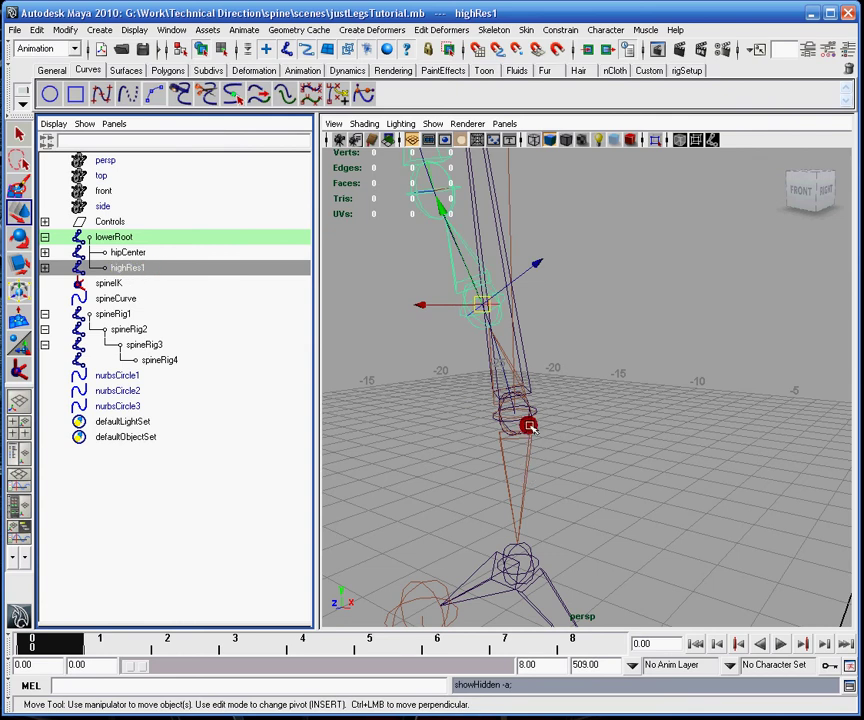
mouse_move(525, 424)
left_mouse_down("alt")
mouse_move(494, 432)
mouse_move(528, 411)
left_mouse_up("alt")
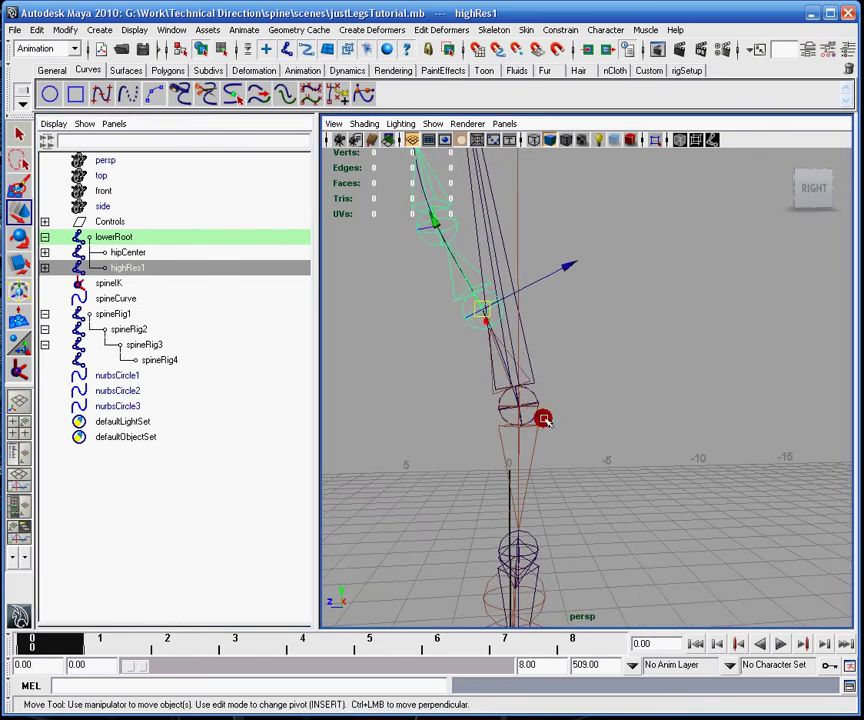
left_click(535, 433)
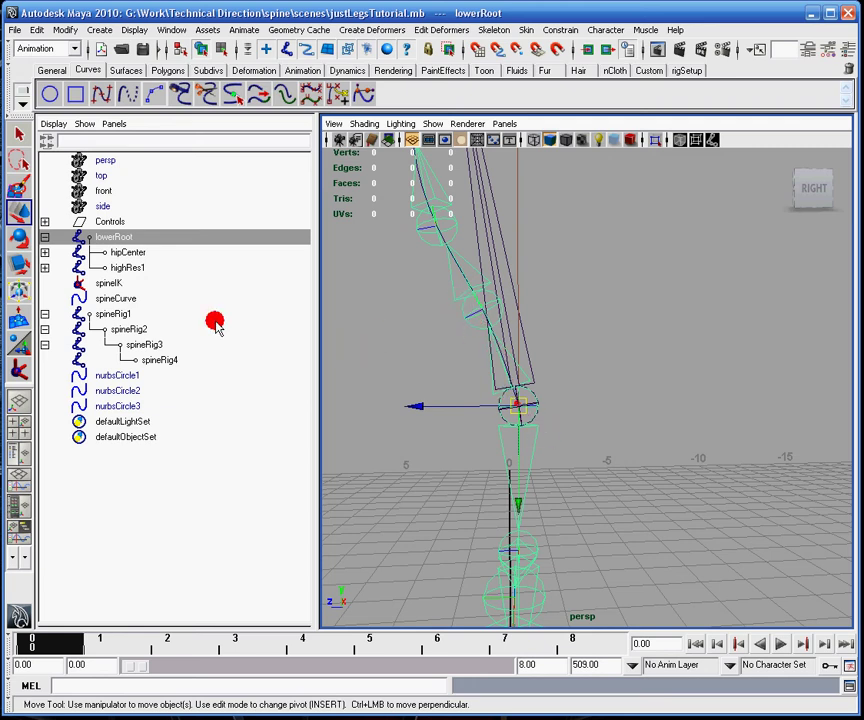
left_click(137, 268)
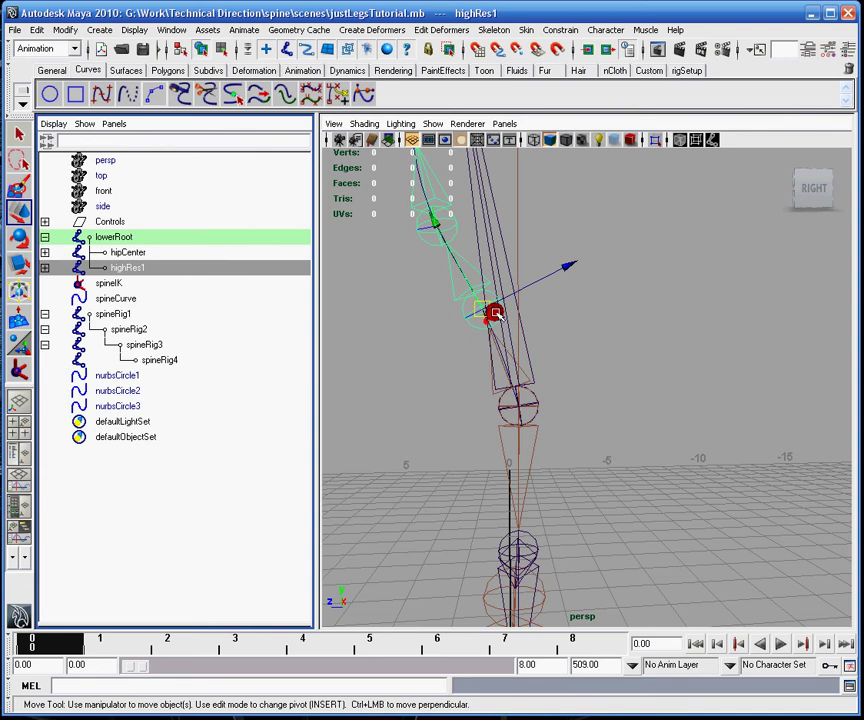
left_click(526, 447)
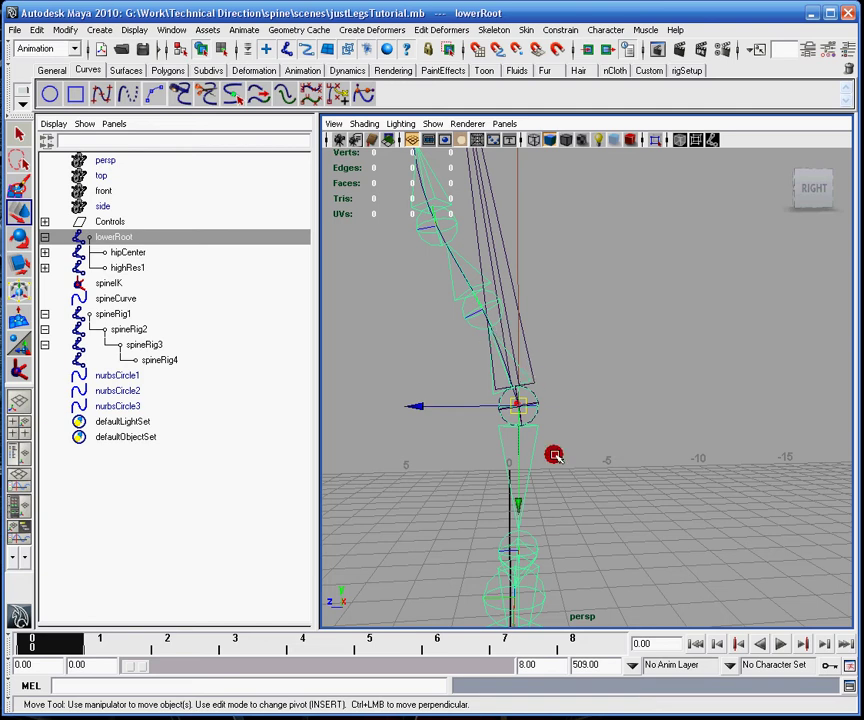
Unparent the highRes1 joint chain from lowerRoot and clear the selection
left_click(162, 267)
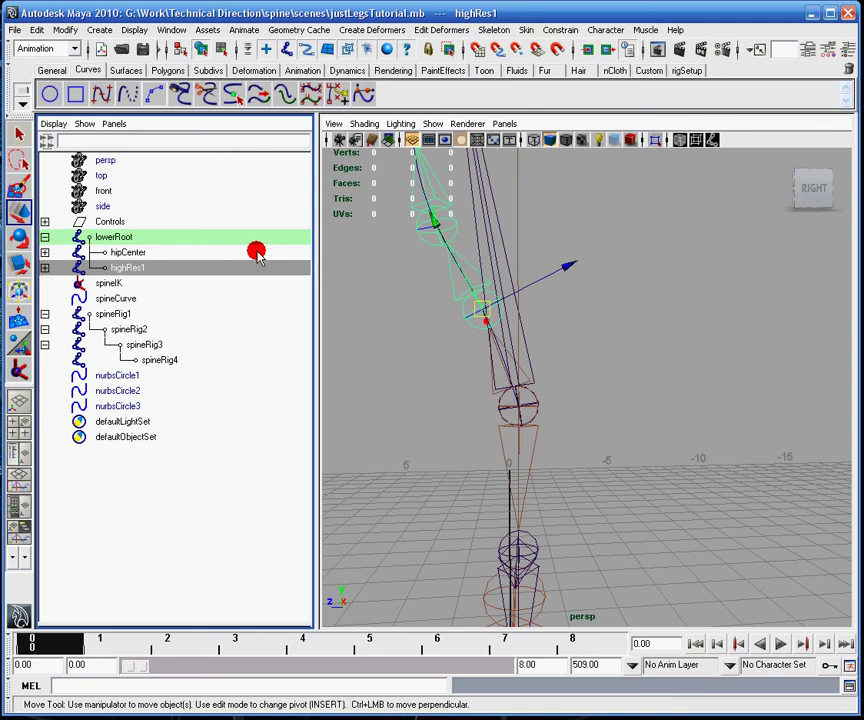
key("shift+p")
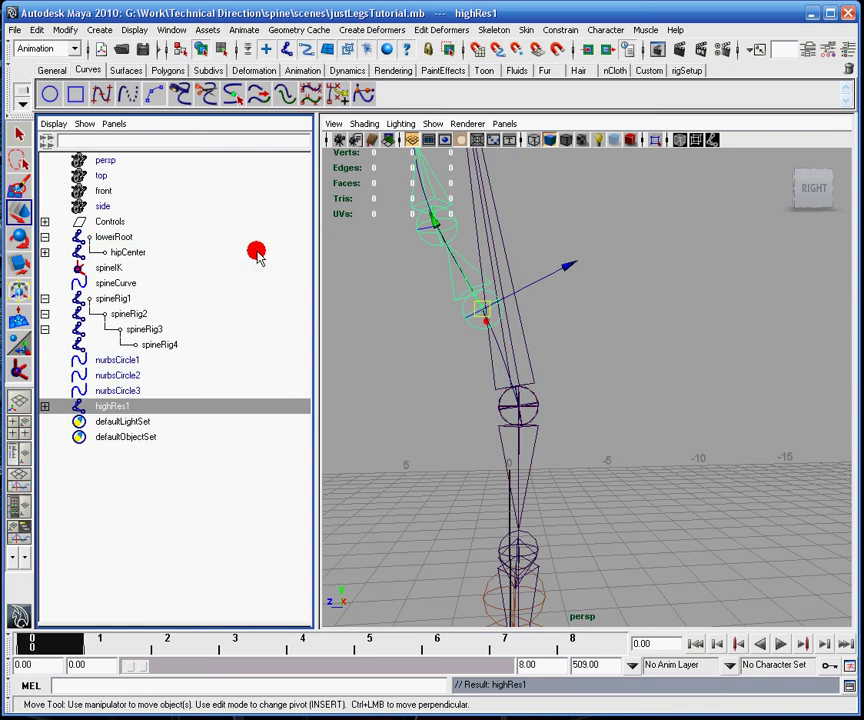
left_click(613, 349)
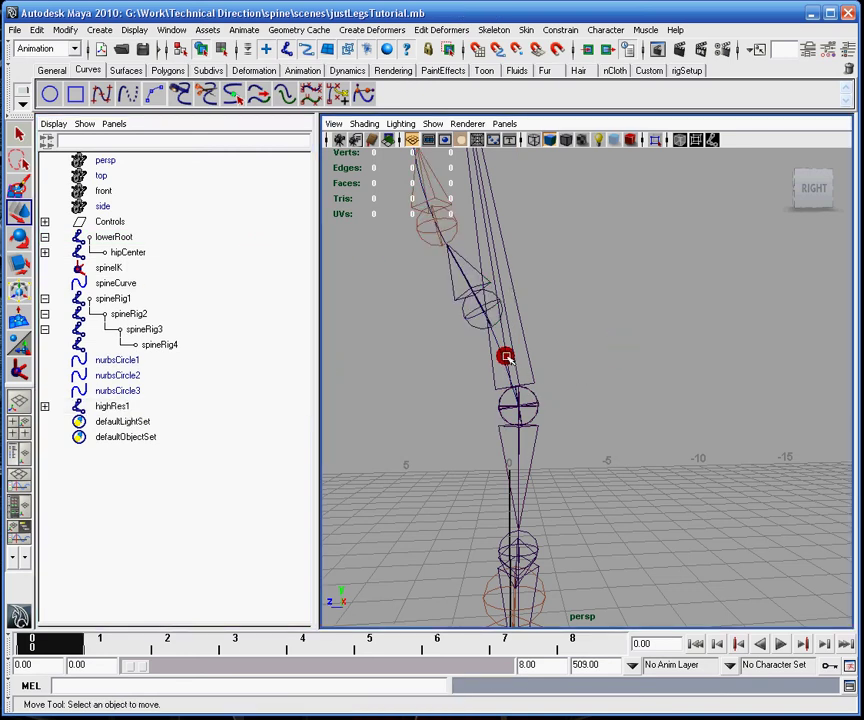
Inspect the lowerRoot and highRes1 chains as separate hierarchies, checking the gap between their root joints
left_click(118, 236)
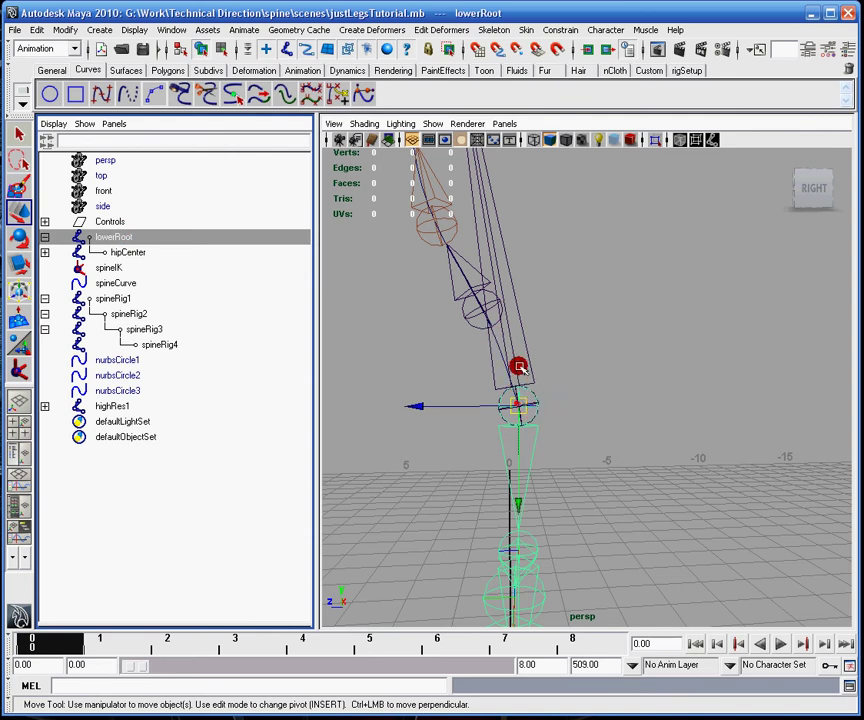
left_click(125, 404)
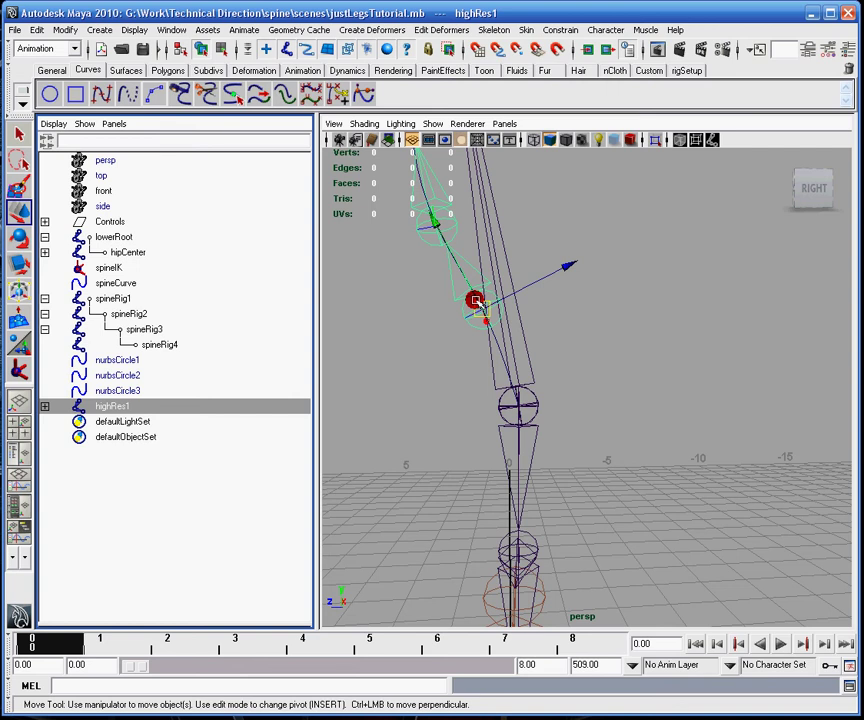
left_click_drag(600, 276, 640, 340, "alt")
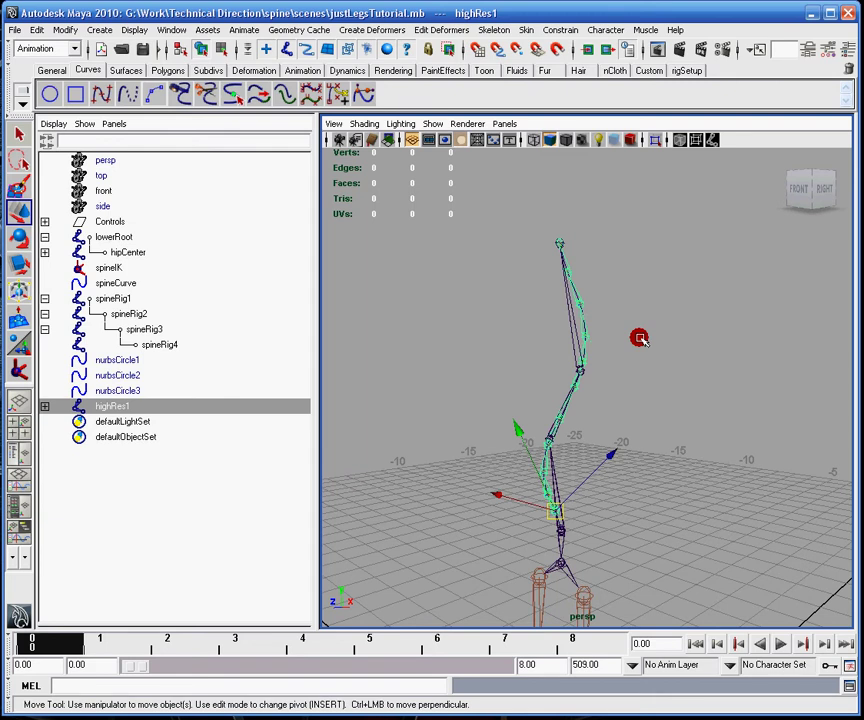
left_click_drag(640, 340, 642, 299, "alt")
middle_click_drag(642, 299, 411, 492, "alt")
mouse_move(528, 410)
middle_mouse_down()
mouse_move(459, 399)
mouse_move(484, 399)
mouse_move(446, 407)
mouse_move(476, 405)
mouse_move(496, 456)
mouse_move(469, 436)
mouse_move(499, 445)
middle_mouse_up()
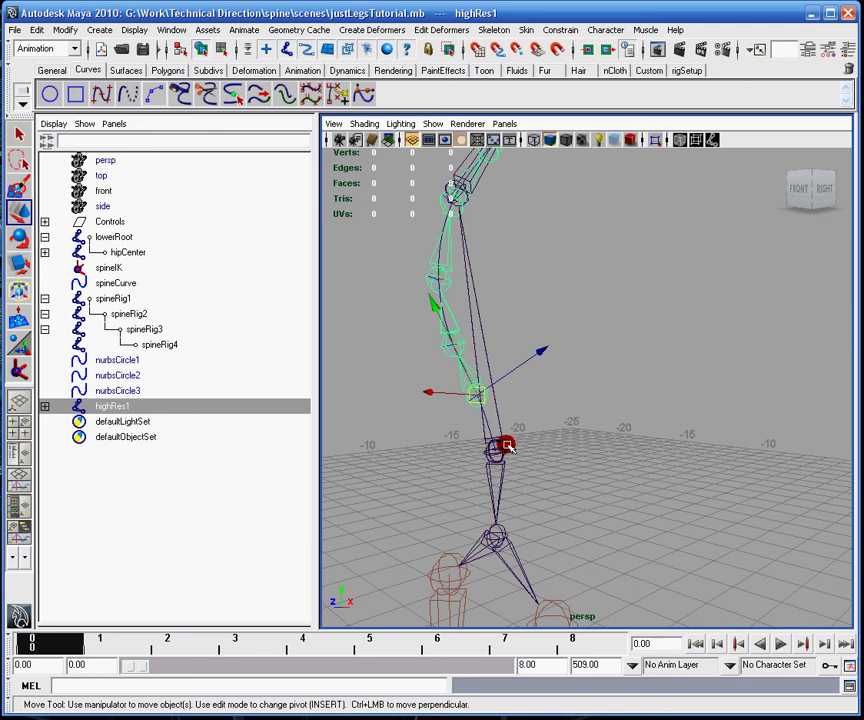
left_click(507, 446)
left_click_drag(559, 339, 500, 396, "alt")
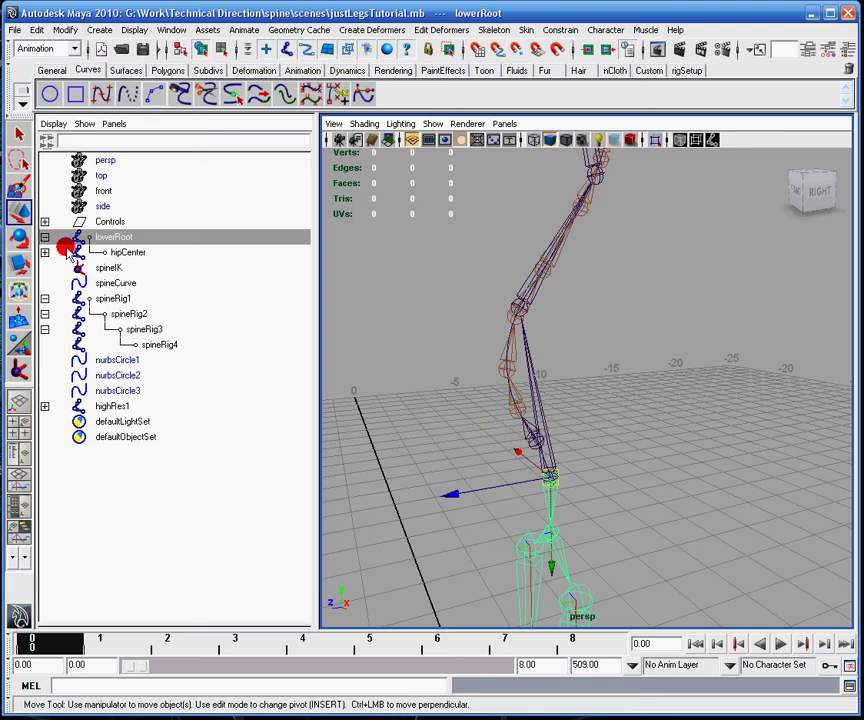
Delete the spineRig1 chain, the spineCurve and the highRes1 chain together
left_click(108, 299)
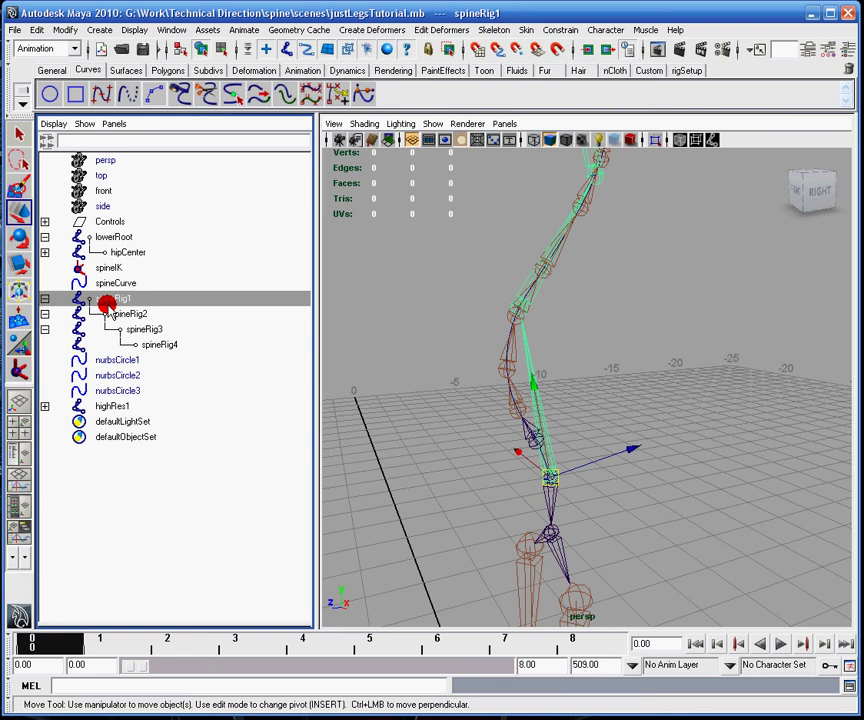
left_click(112, 286, "ctrl")
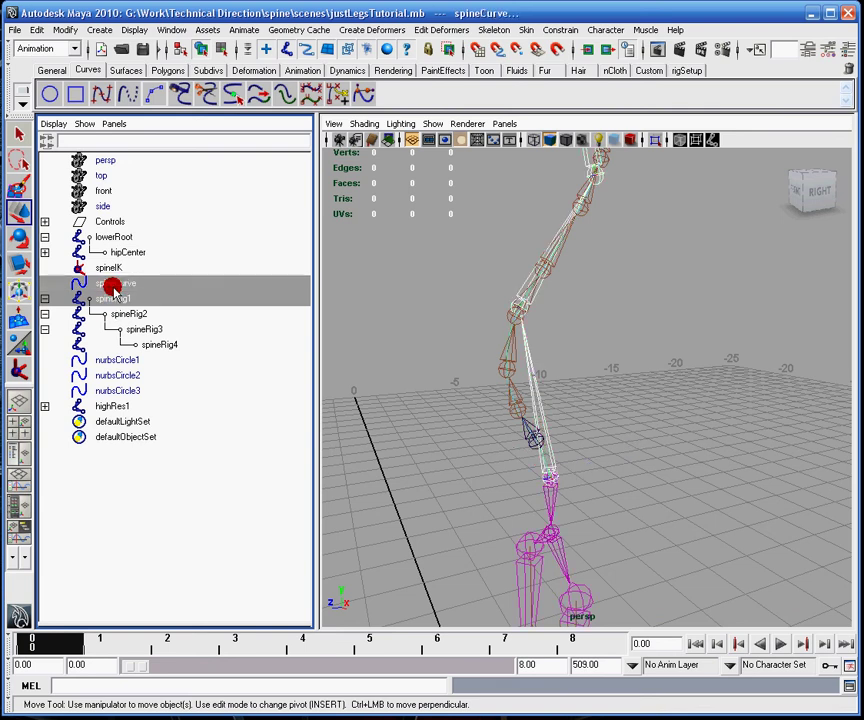
left_click(112, 406, "ctrl")
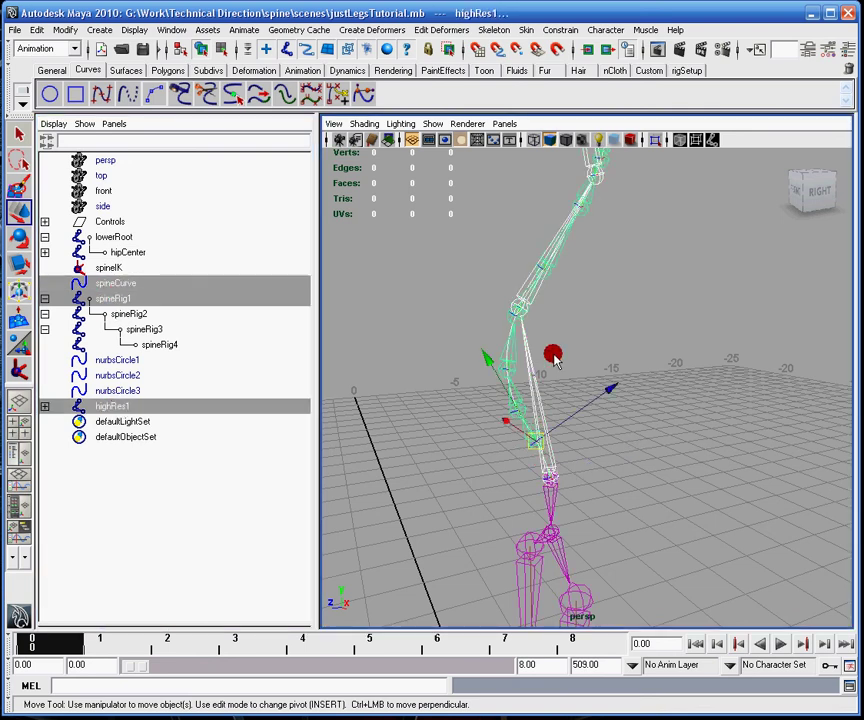
key("Delete")
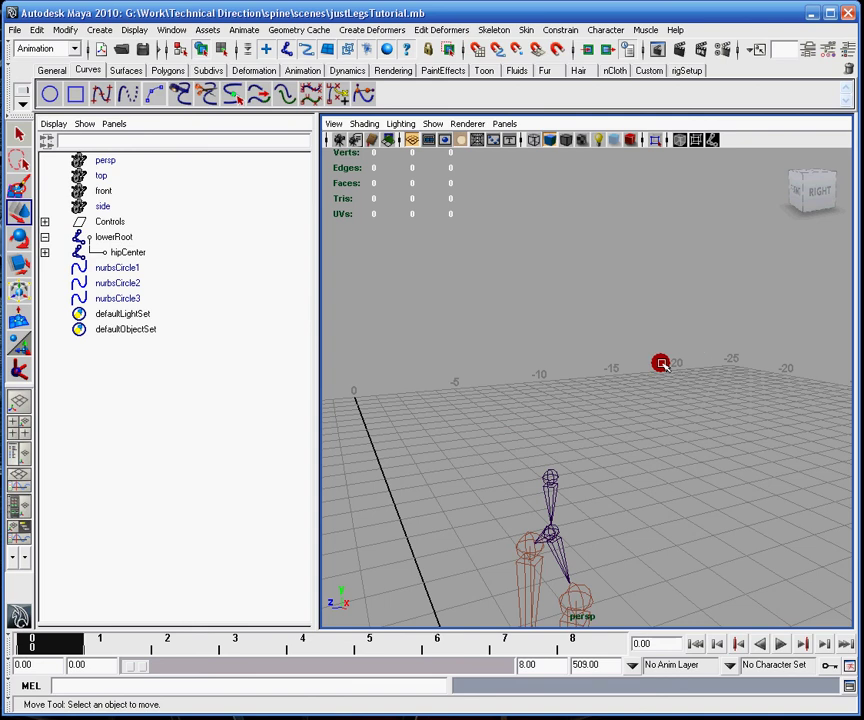
Switch the viewport to the orthographic side view, frame the space above the lowerRoot joint, and widen the viewport
left_click_drag(660, 363, 633, 320, "alt")
left_click(504, 124)
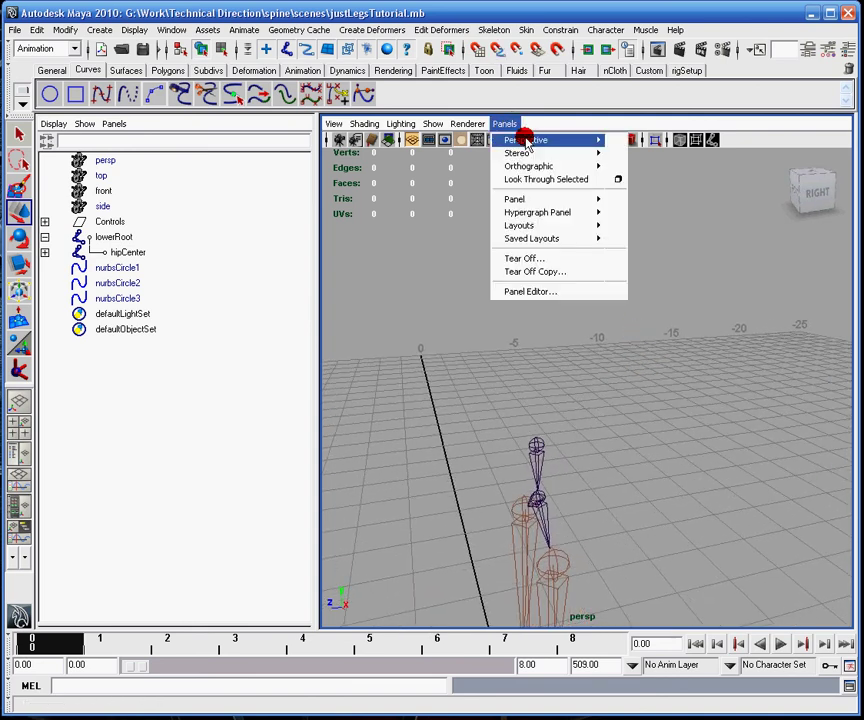
mouse_move(526, 141)
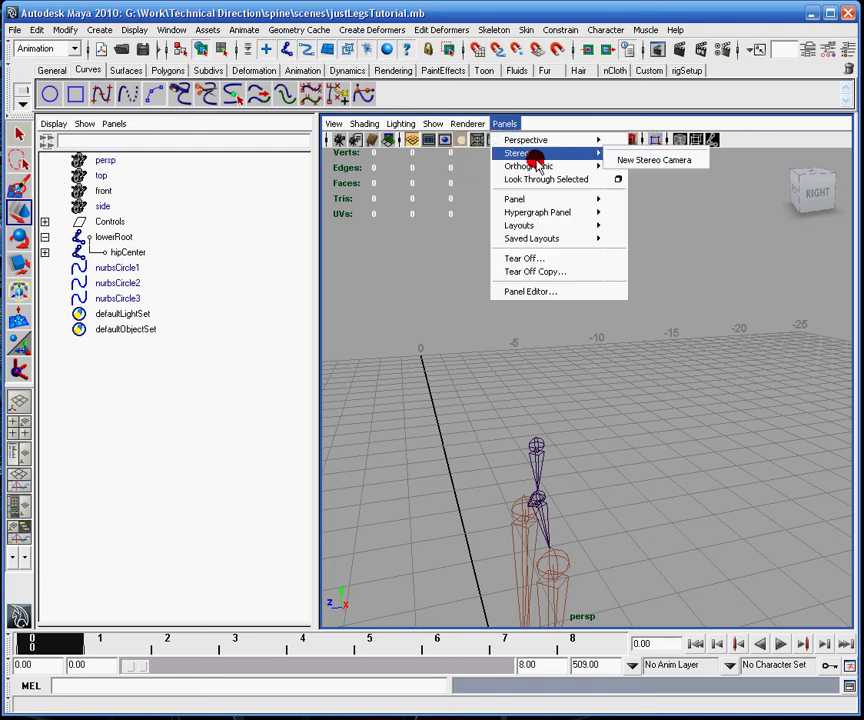
mouse_move(541, 168)
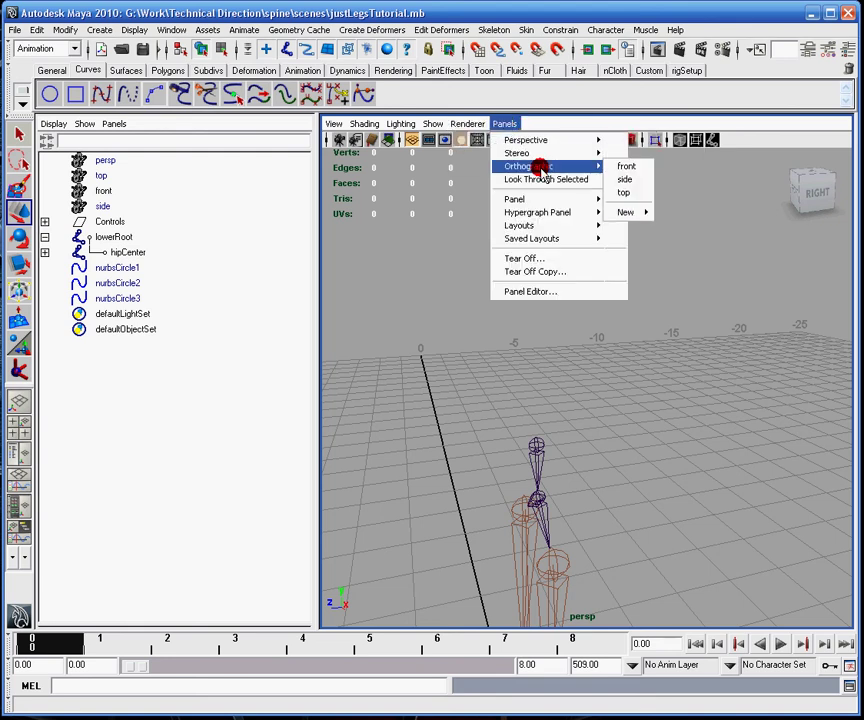
left_click(627, 180)
middle_click_drag(571, 397, 569, 289, "alt")
right_click_drag(569, 289, 749, 446, "alt")
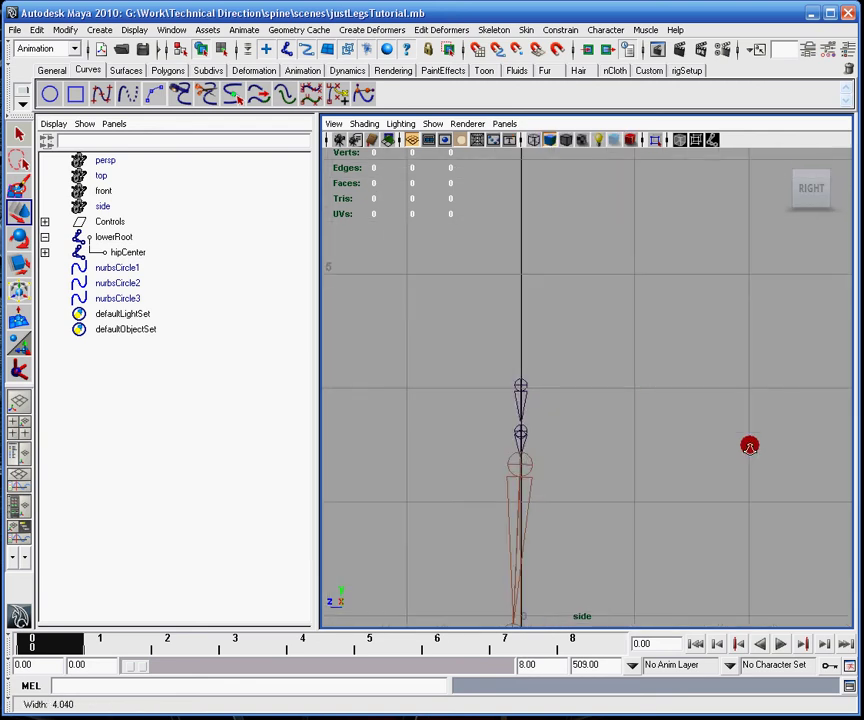
middle_click_drag(749, 446, 544, 330, "alt")
right_click_drag(544, 330, 584, 404, "alt")
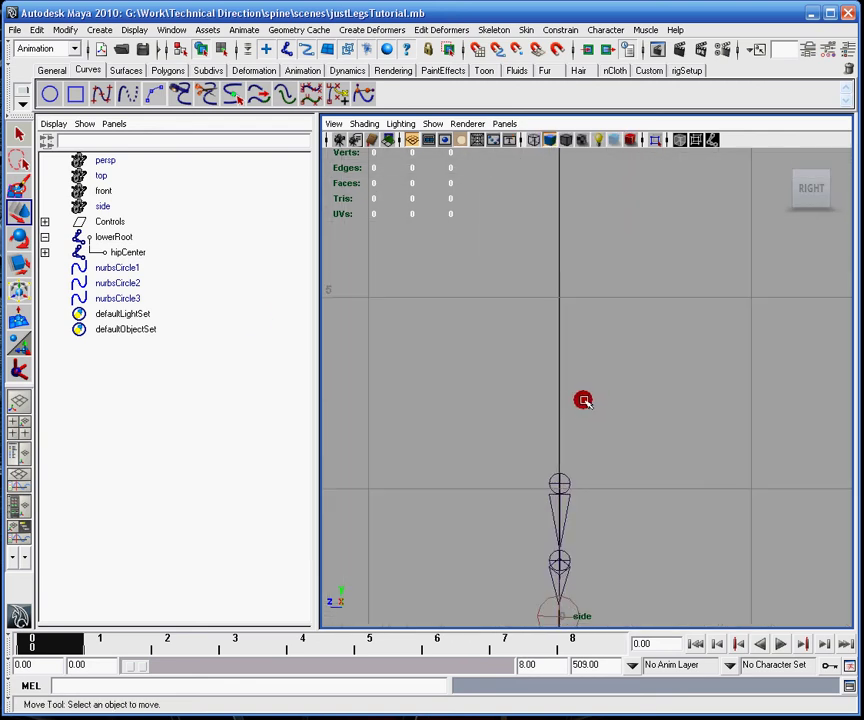
left_click_drag(313, 325, 204, 334)
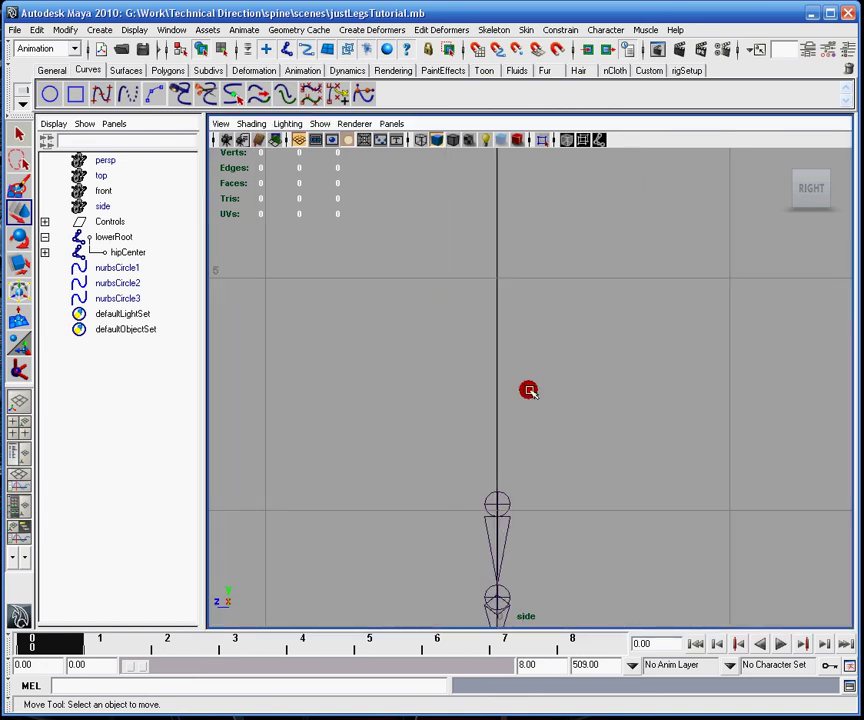
Start a new joint chain with the Joint Tool, placing its first joint as a child exactly on top of lowerRoot
mouse_move(523, 380)
right_mouse_down("alt")
mouse_move(481, 382)
mouse_move(469, 373)
mouse_move(512, 396)
right_mouse_up("alt")
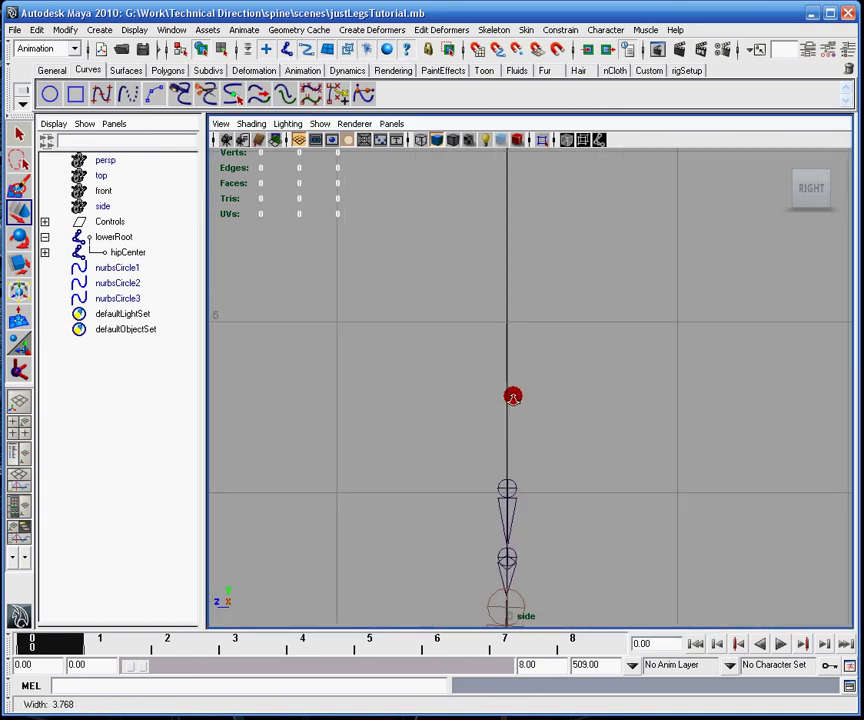
middle_click_drag(512, 396, 493, 386, "alt")
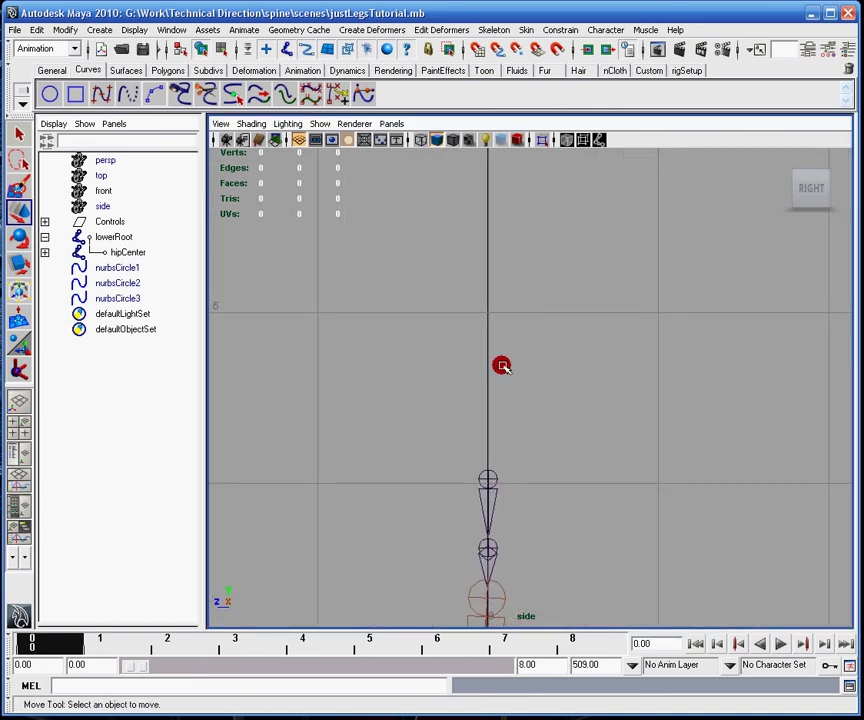
left_click(493, 29)
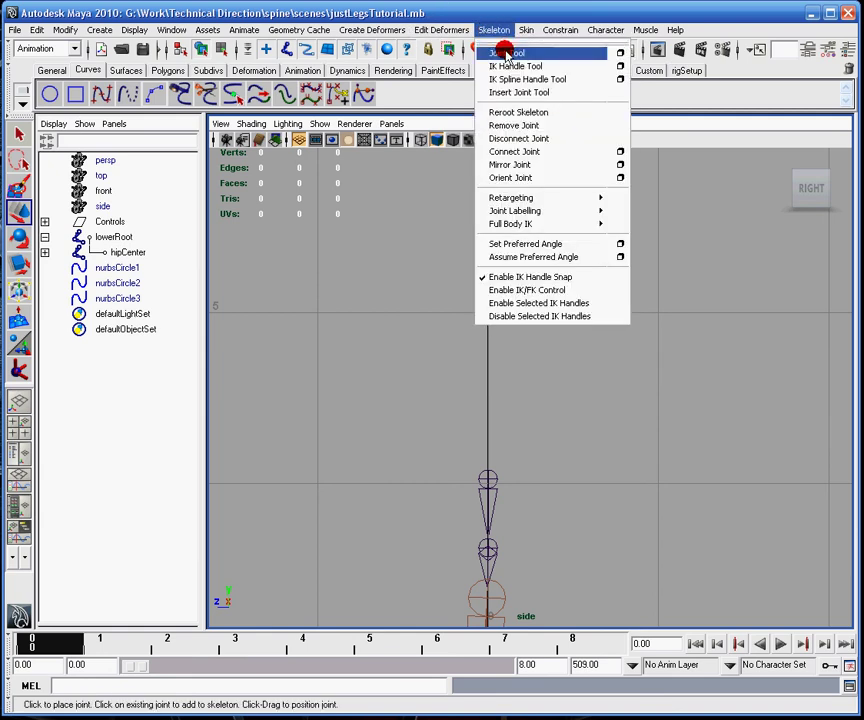
left_click(505, 53)
right_click_drag(504, 320, 571, 343, "alt")
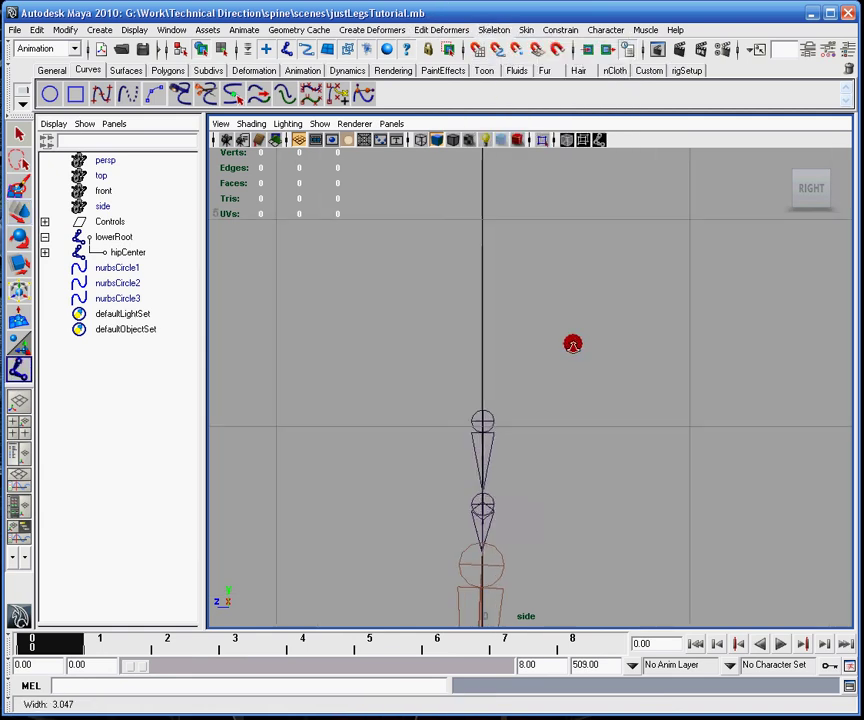
middle_click_drag(571, 343, 593, 363, "alt")
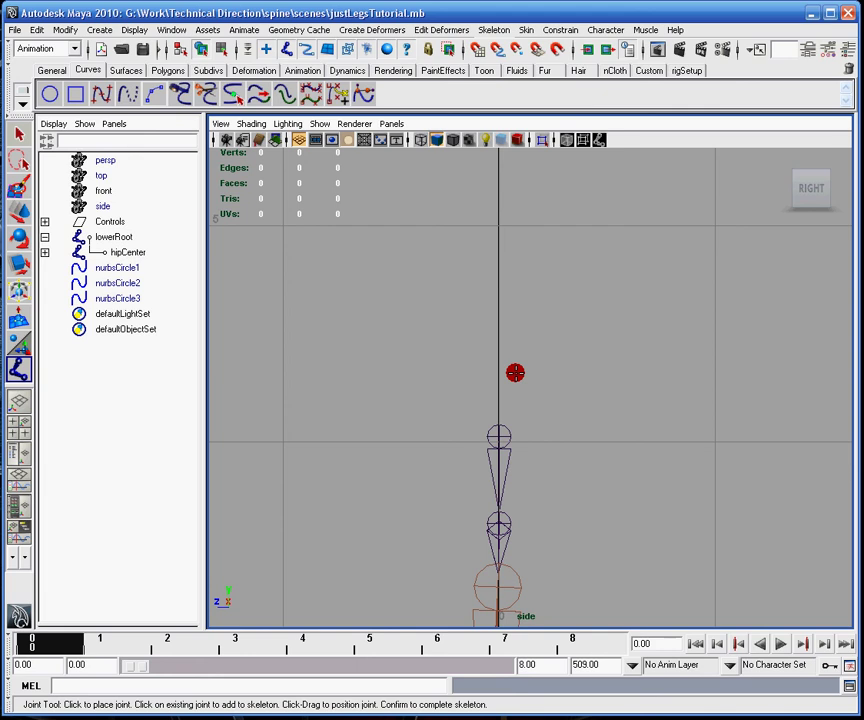
middle_click_drag(499, 336, 503, 344, "alt")
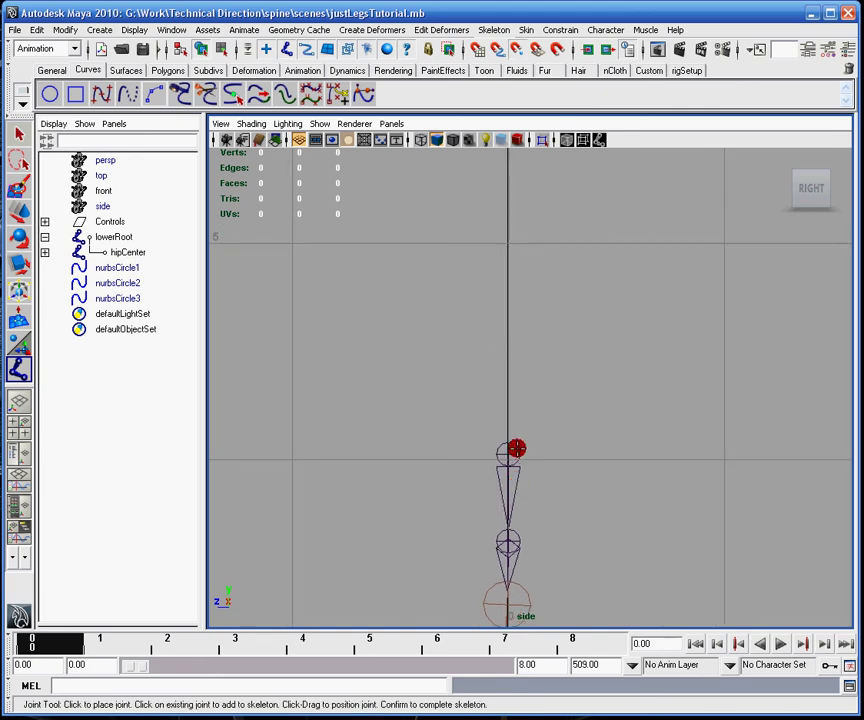
left_click(516, 444)
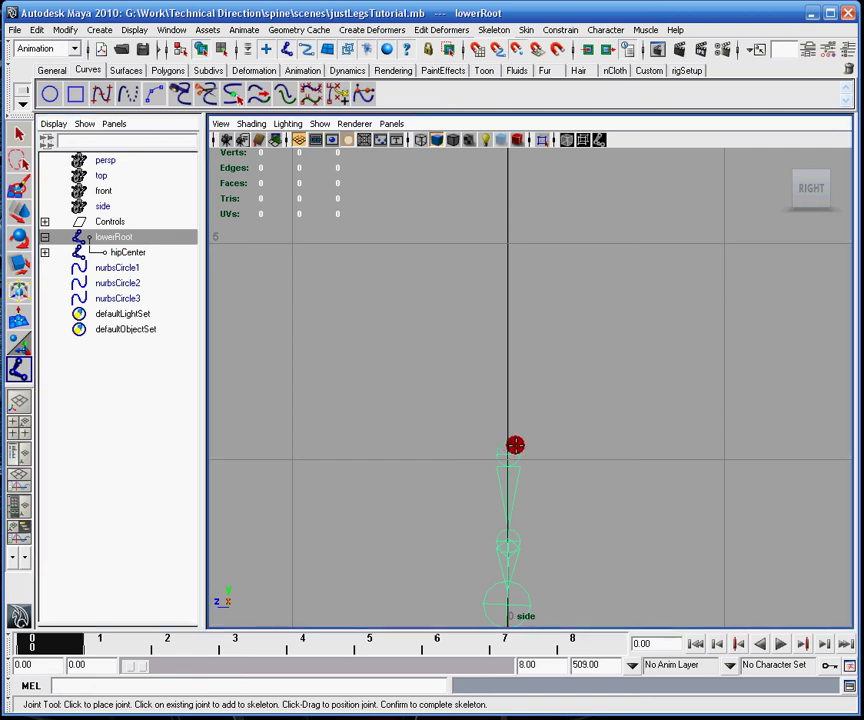
left_click(514, 445)
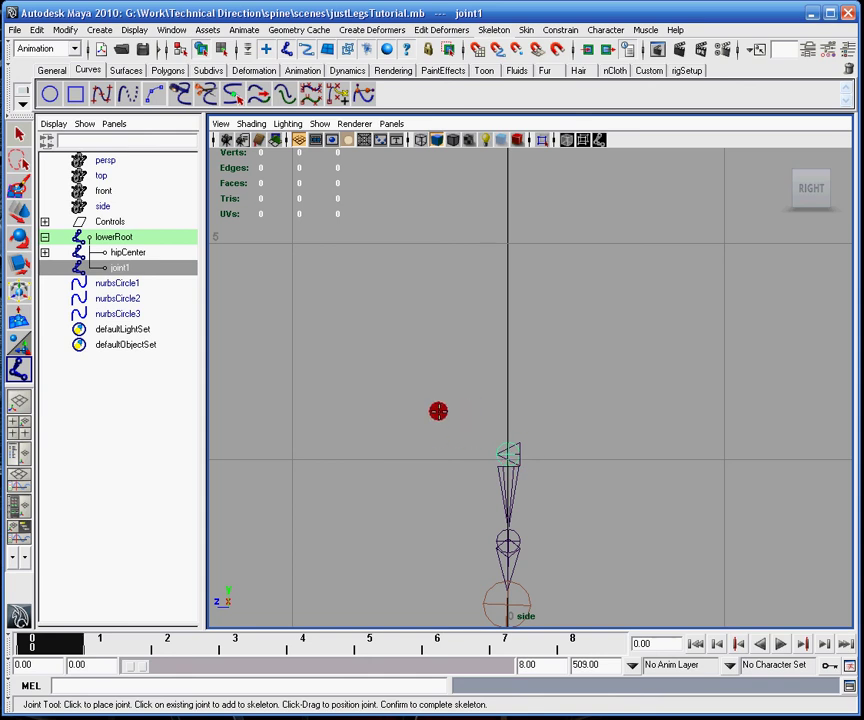
Place the lower spine joints upward from the new joint, bowing them forward of the centre line and curving back toward it
left_click_drag(507, 433, 528, 383)
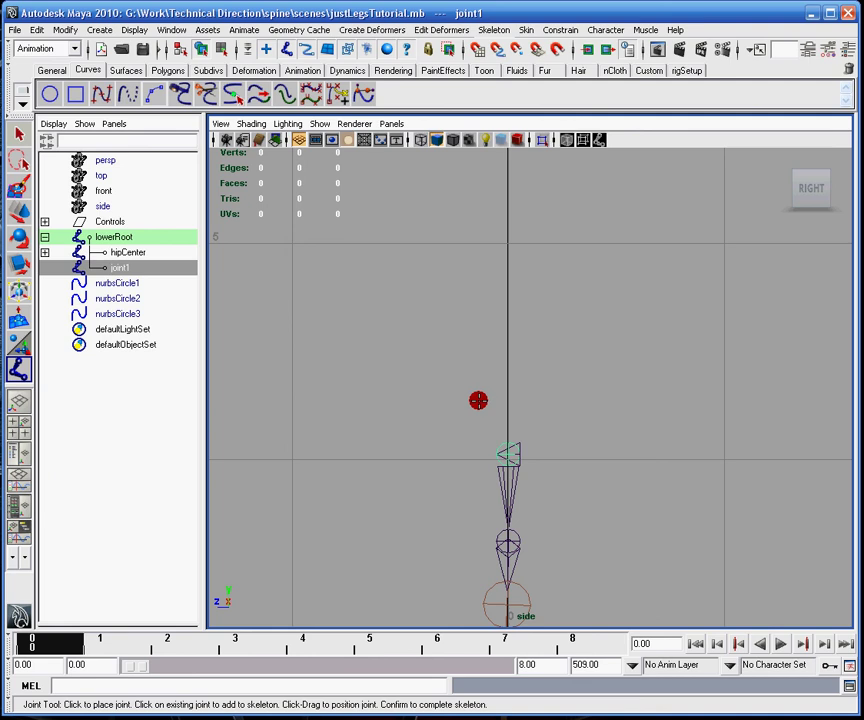
middle_click_drag(351, 246, 342, 300, "alt")
right_click_drag(342, 300, 300, 290, "alt")
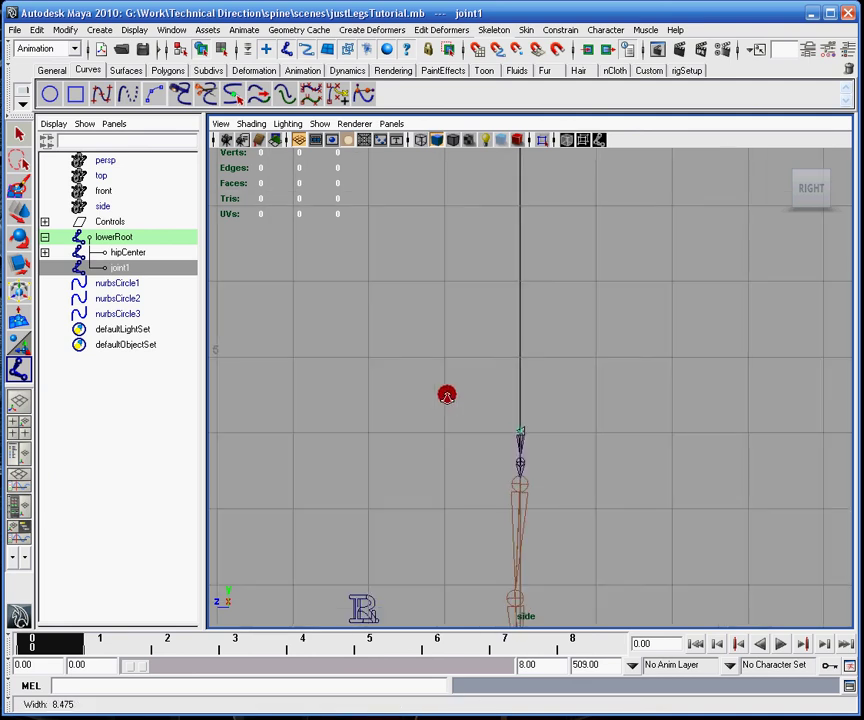
middle_click_drag(300, 290, 288, 315, "alt")
middle_click_drag(426, 461, 446, 453, "alt")
right_click_drag(446, 453, 481, 484, "alt")
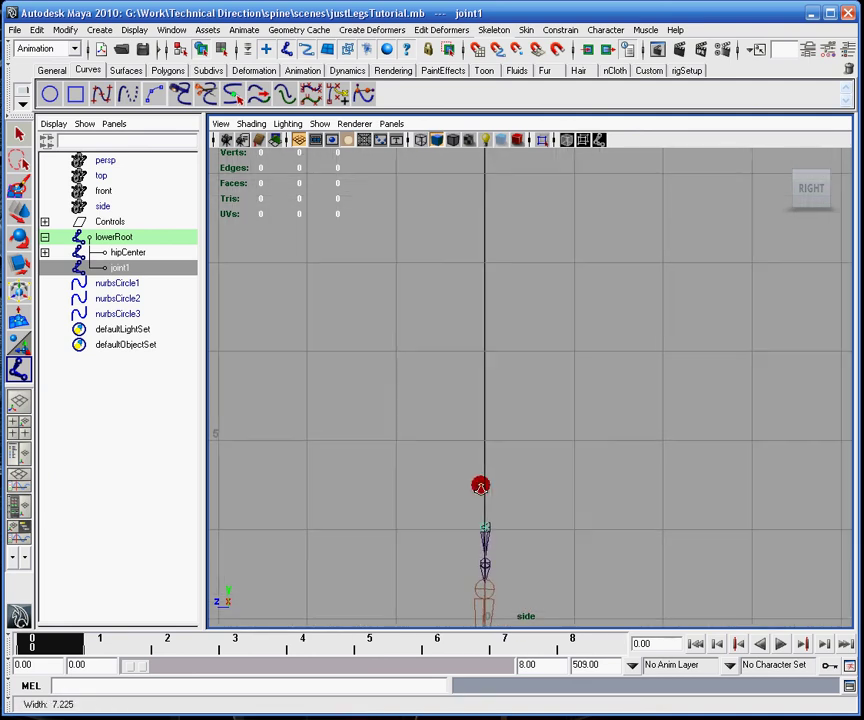
mouse_move(481, 484)
middle_mouse_down("alt")
mouse_move(488, 469)
mouse_move(481, 473)
middle_mouse_up("alt")
right_click_drag(481, 473, 536, 521, "alt")
middle_click_drag(536, 521, 582, 444, "alt")
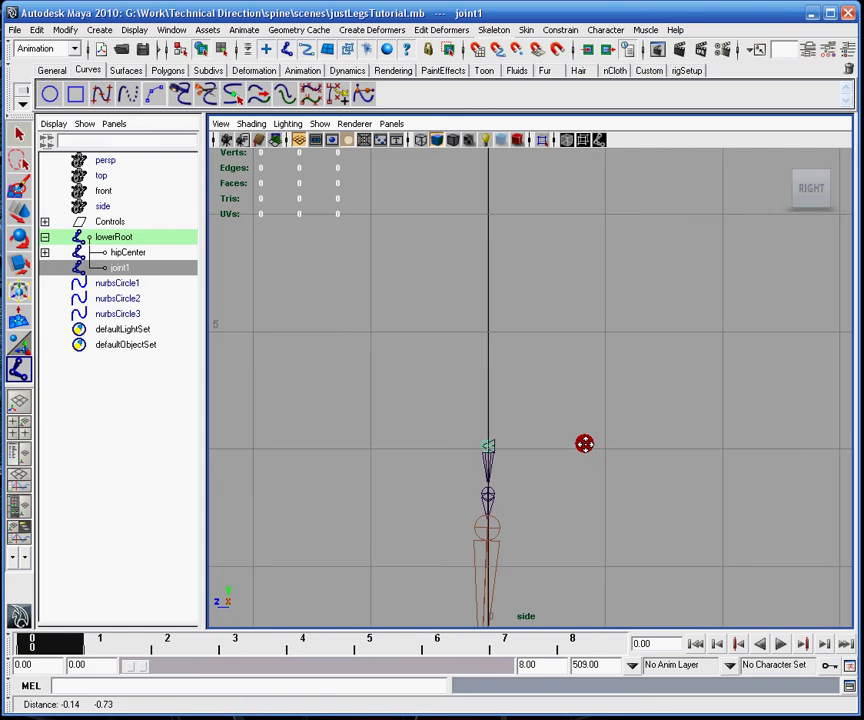
right_click_drag(582, 444, 631, 521, "alt")
left_click_drag(460, 432, 447, 391)
left_click_drag(441, 348, 443, 350)
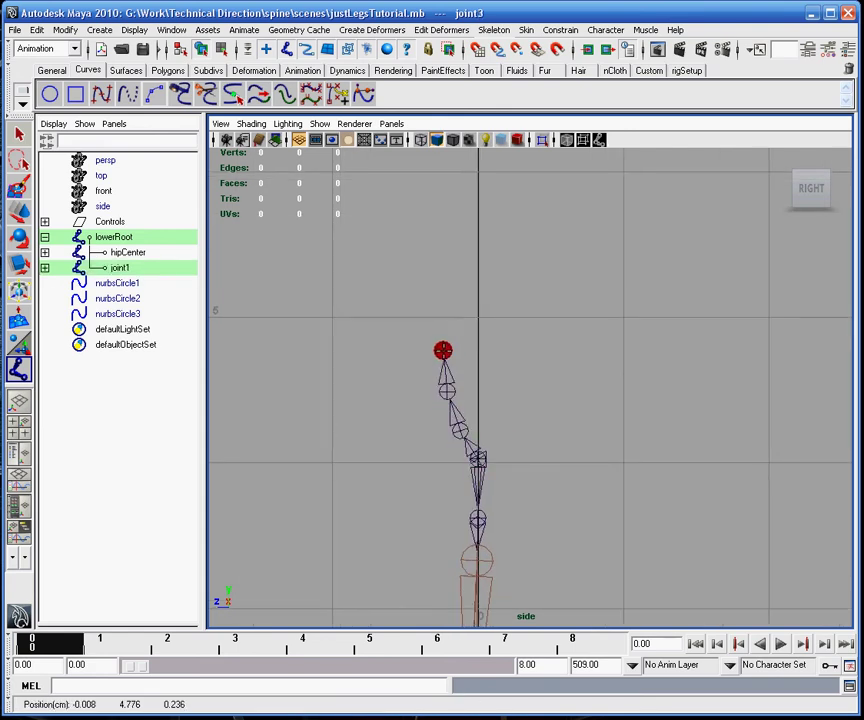
left_click(451, 309)
left_click(473, 273)
Complete the spine chain with upper joints bowing behind the centre line, ending on that line at a height of about 6.76
middle_click_drag(473, 273, 441, 420, "alt")
left_click_drag(441, 420, 491, 310)
middle_click_drag(491, 306, 487, 420, "alt")
left_click_drag(473, 378, 455, 358)
left_click(442, 323)
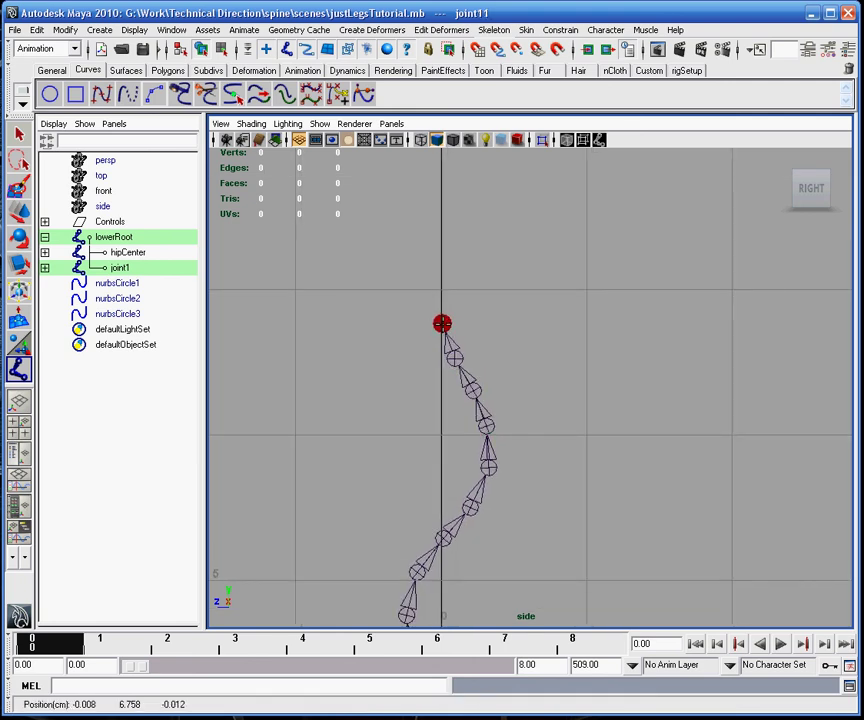
key("Return")
Rename the whole joint1 hierarchy by searching for "joint" and replacing it with "highResSpine"
left_click(132, 237)
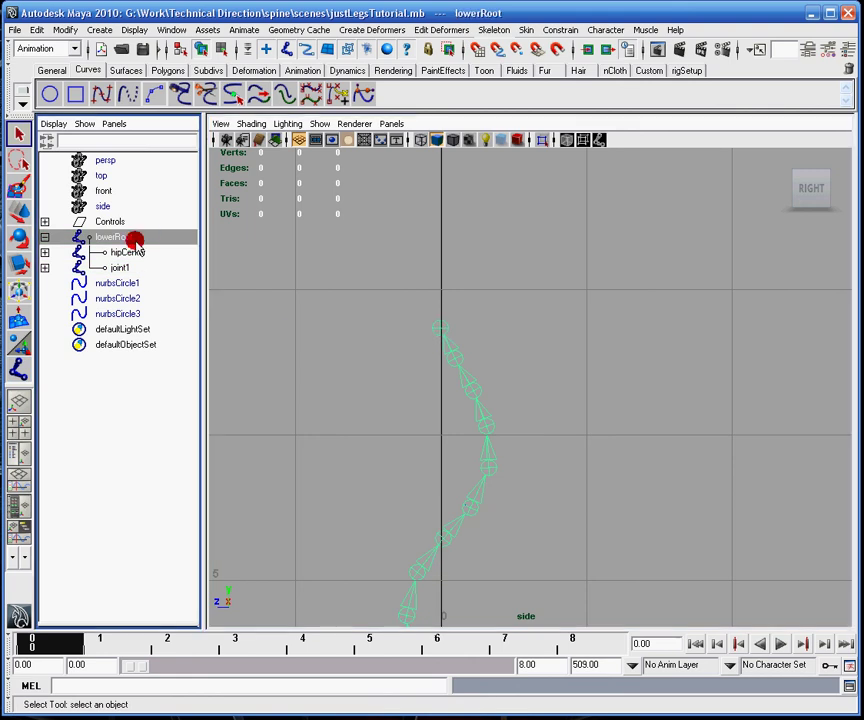
left_click(65, 29)
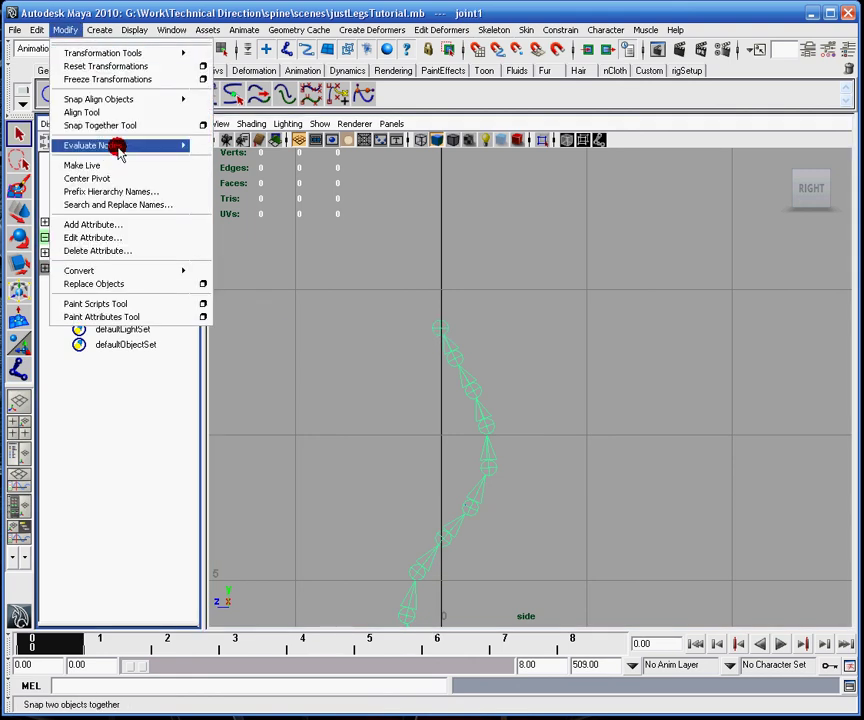
left_click(120, 196)
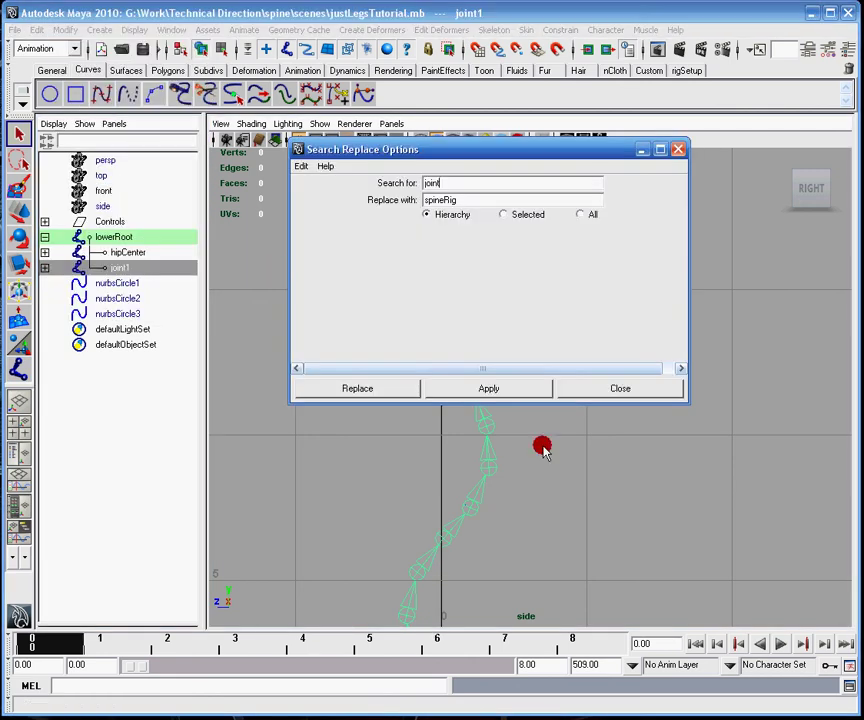
double_click(499, 197)
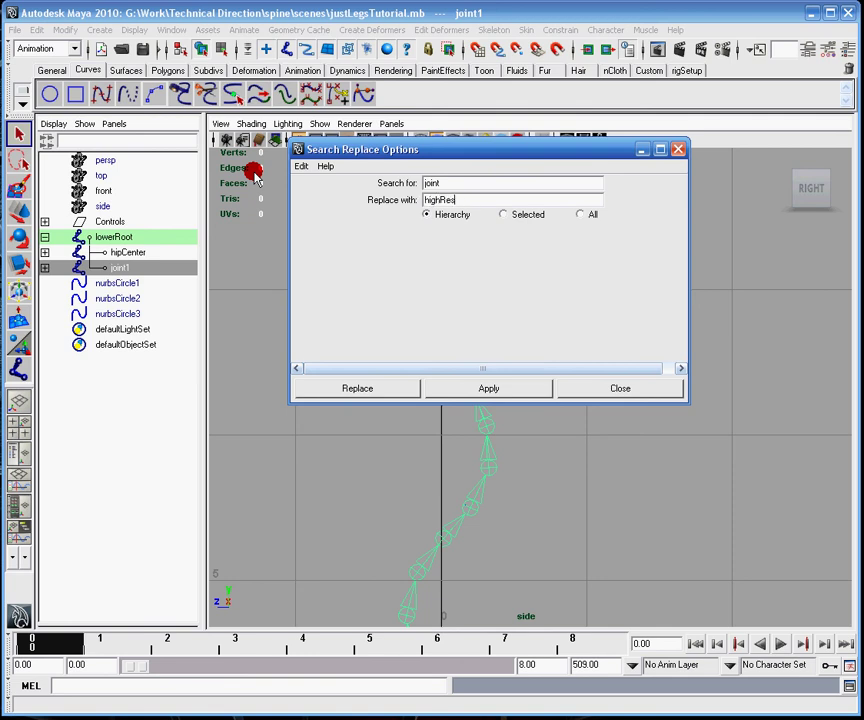
left_click(380, 386)
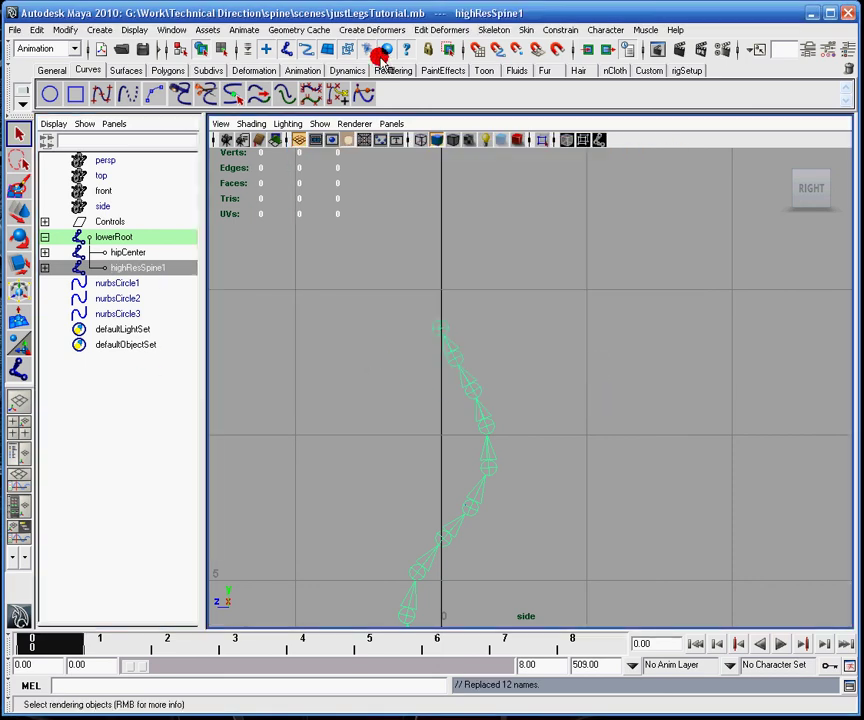
Inspect the new spine chain and its connection to lowerRoot in the perspective view, then clear the selection
left_click(390, 123)
left_click(536, 154)
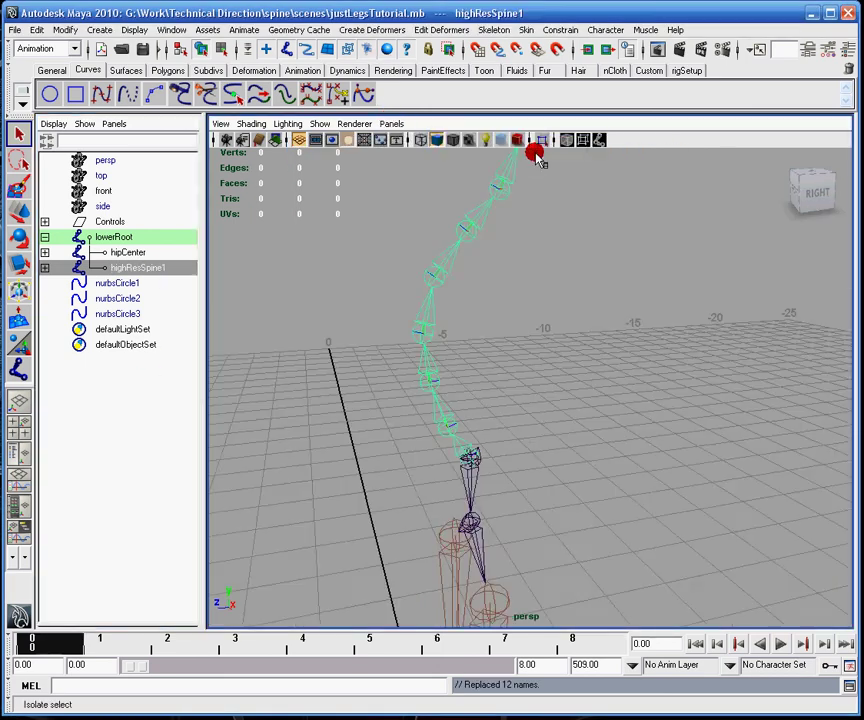
left_click_drag(536, 154, 467, 305, "alt")
right_click_drag(467, 305, 428, 347, "alt")
key("Up")
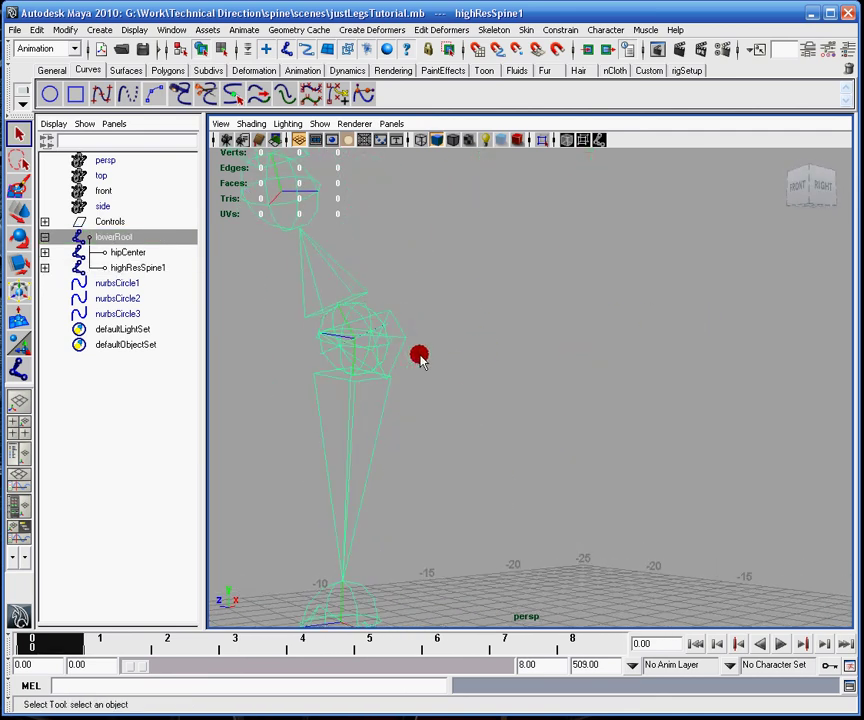
left_click_drag(313, 370, 536, 312, "alt")
right_click_drag(536, 312, 484, 243, "alt")
left_click_drag(484, 243, 502, 206, "alt")
left_click(500, 212)
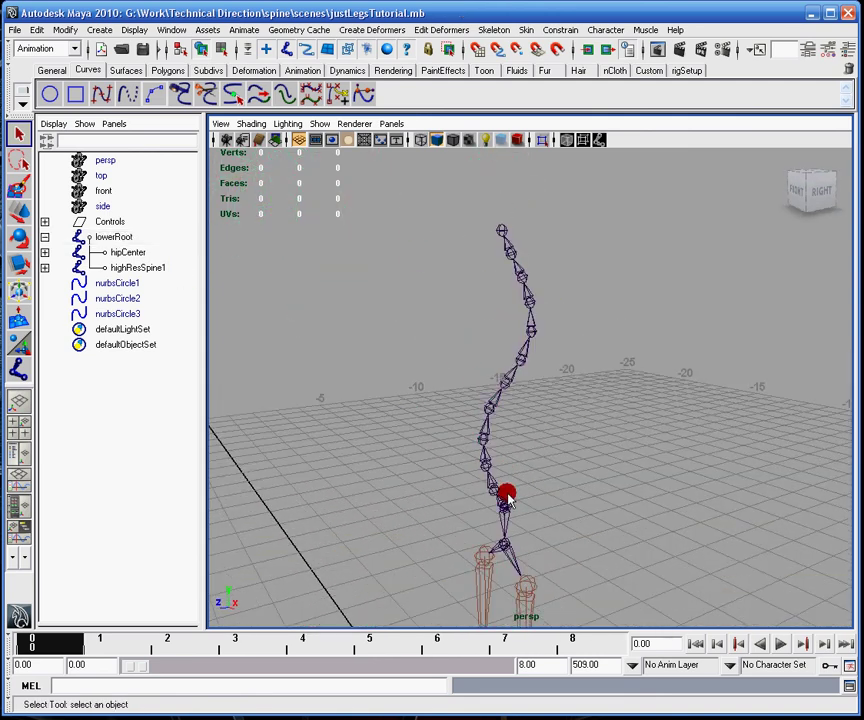
Activate the IK Spline Handle Tool for the highResSpine chain and show its settings
left_click(130, 268)
left_click(378, 30)
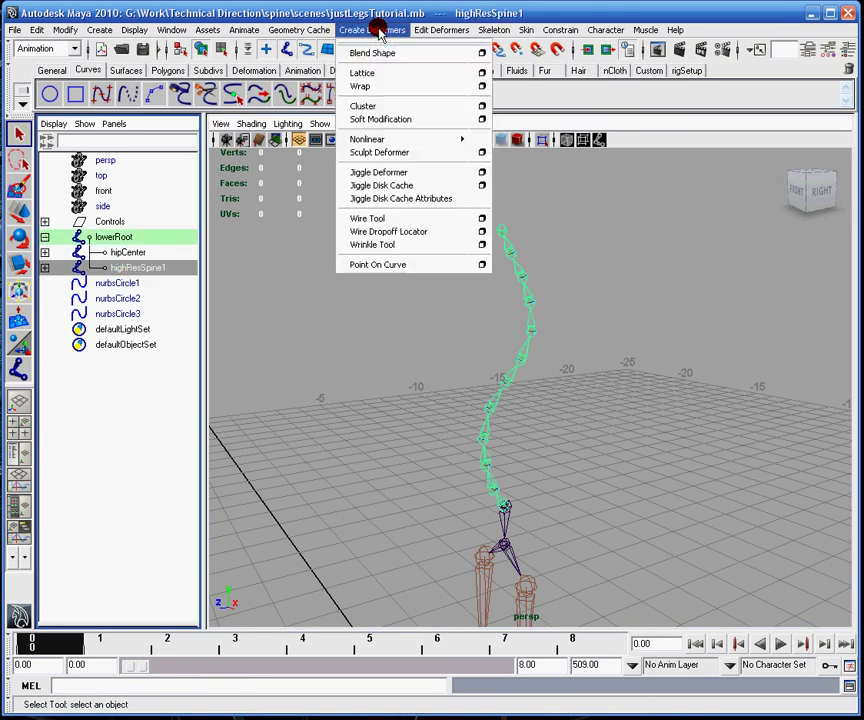
mouse_move(318, 31)
mouse_move(422, 31)
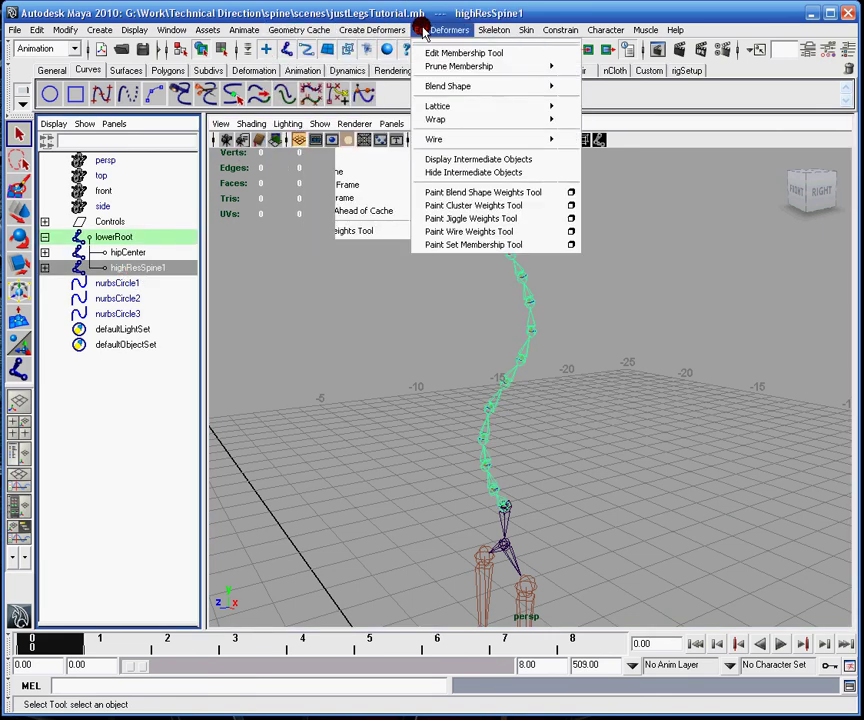
mouse_move(496, 29)
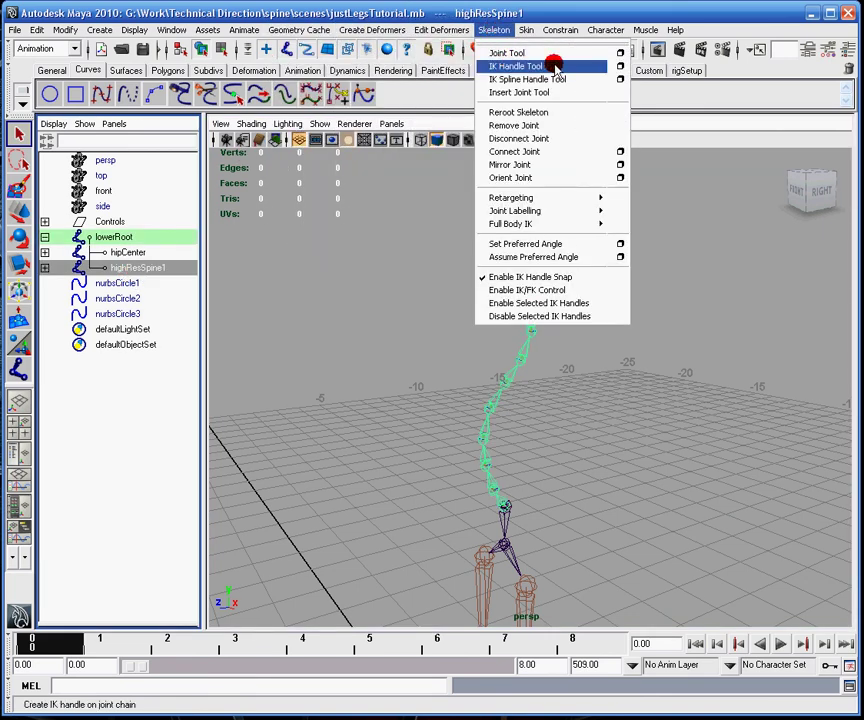
left_click(620, 79)
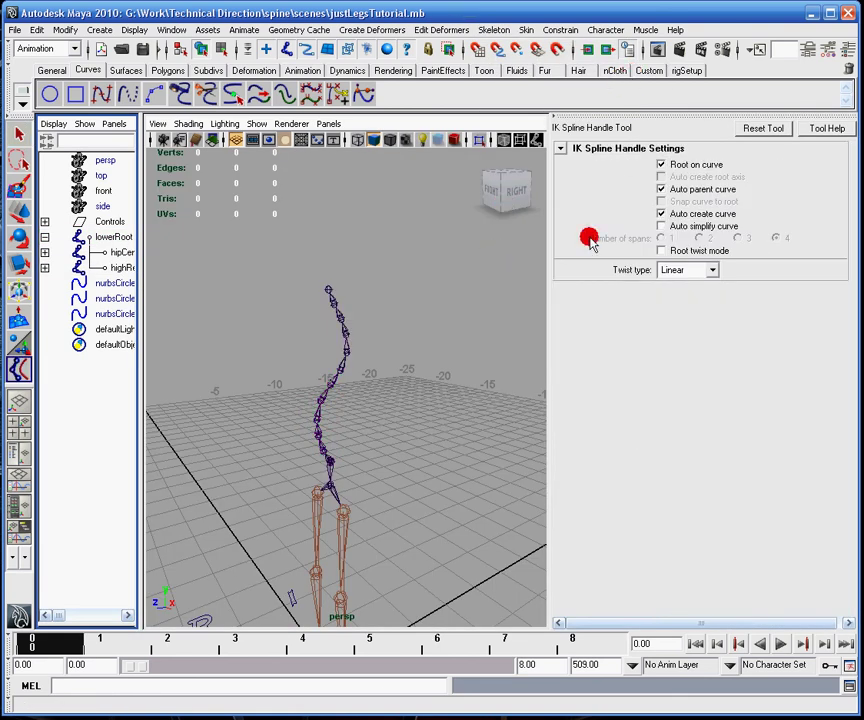
Pick the spine's topmost joint for the spline IK handle and locate the overlapping joints at the base of the chain
right_click_drag(405, 280, 400, 361, "alt")
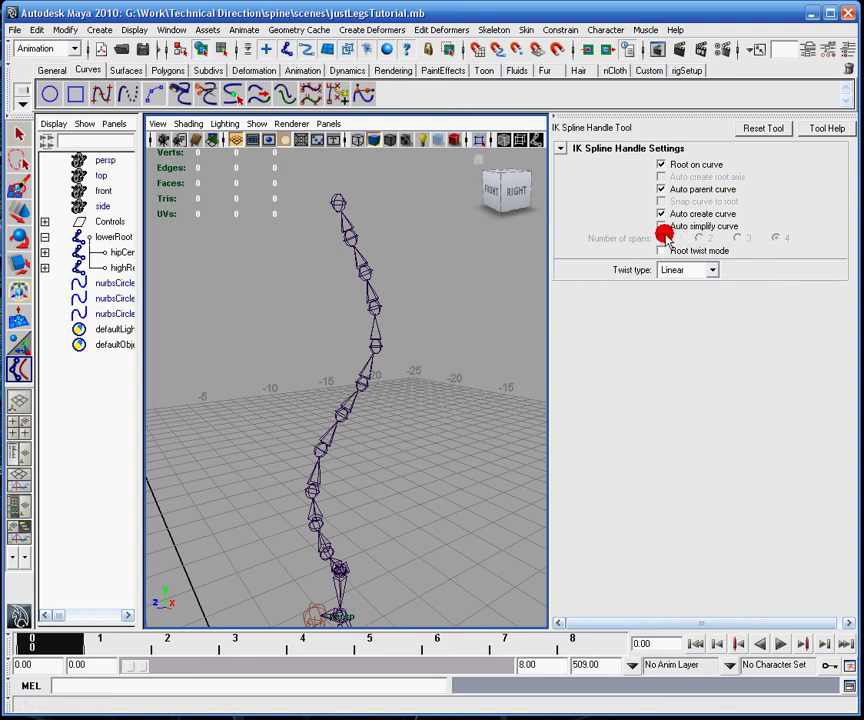
left_click(338, 204)
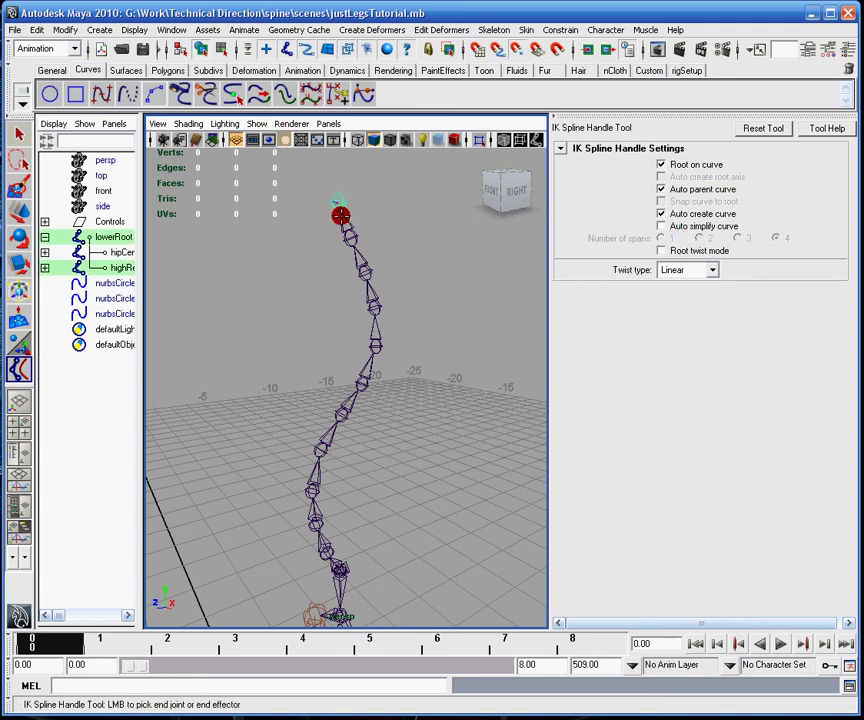
right_click_drag(390, 474, 399, 349, "alt")
middle_click_drag(399, 349, 442, 419, "alt")
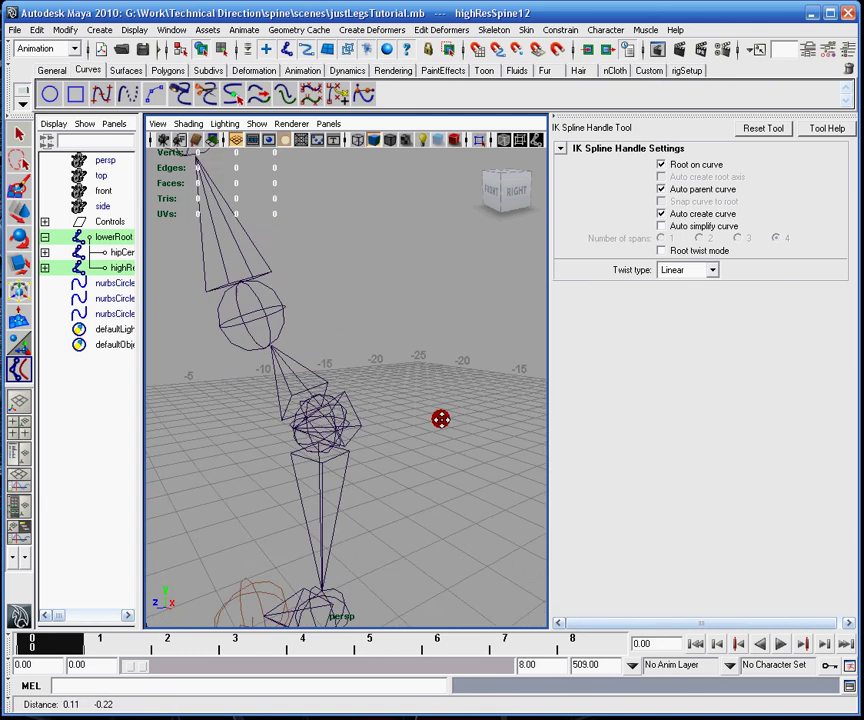
right_click_drag(442, 419, 426, 348, "alt")
middle_click_drag(426, 348, 428, 353, "alt")
right_click_drag(428, 353, 476, 465, "alt")
middle_click_drag(476, 465, 474, 407, "alt")
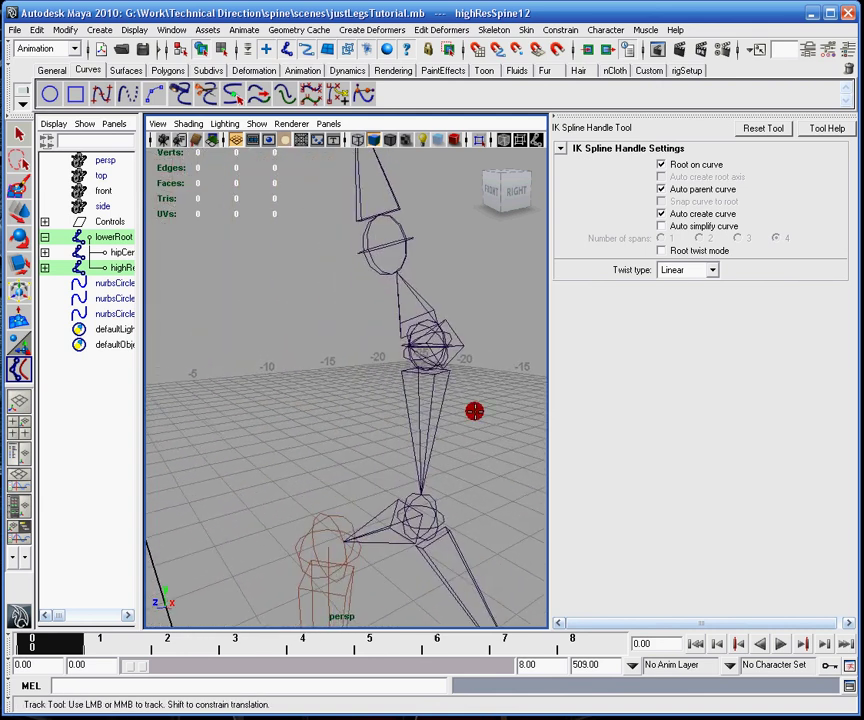
mouse_move(474, 407)
right_mouse_down("alt")
mouse_move(442, 430)
mouse_move(463, 419)
right_mouse_up("alt")
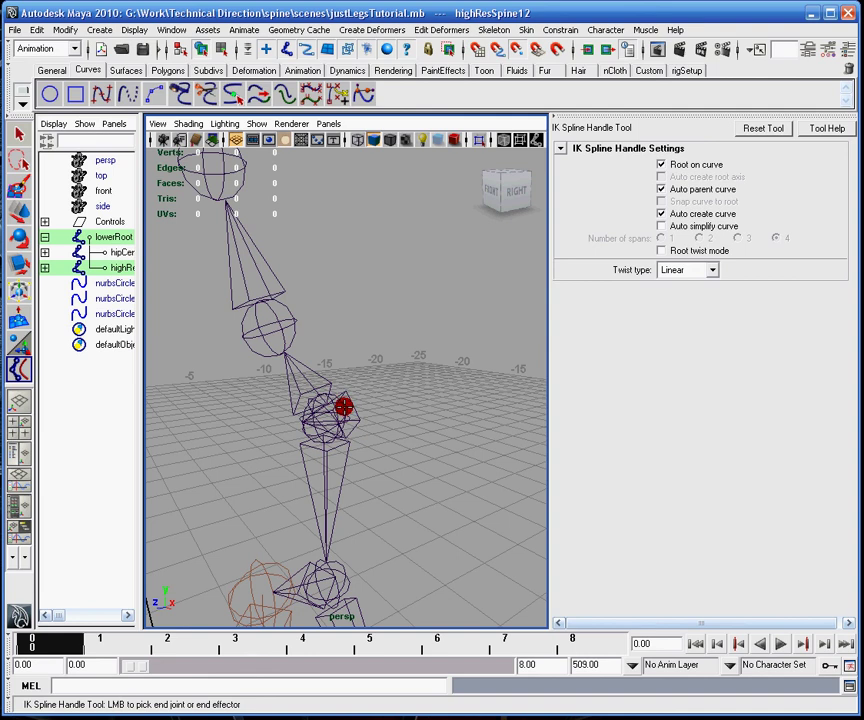